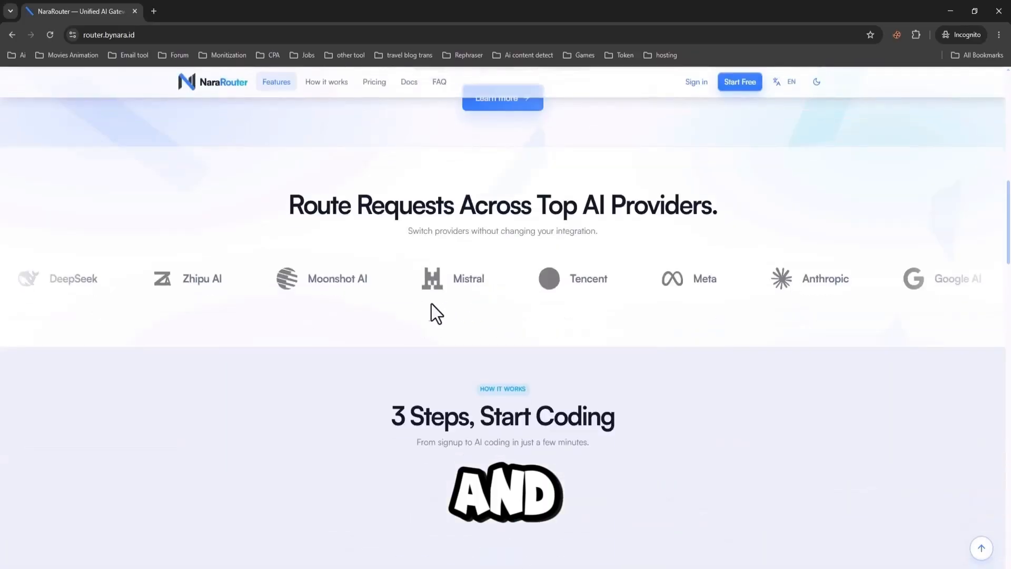
- Look through the NaraRouter home page and start the free sign-up
scroll(430, 304, "down", 7)
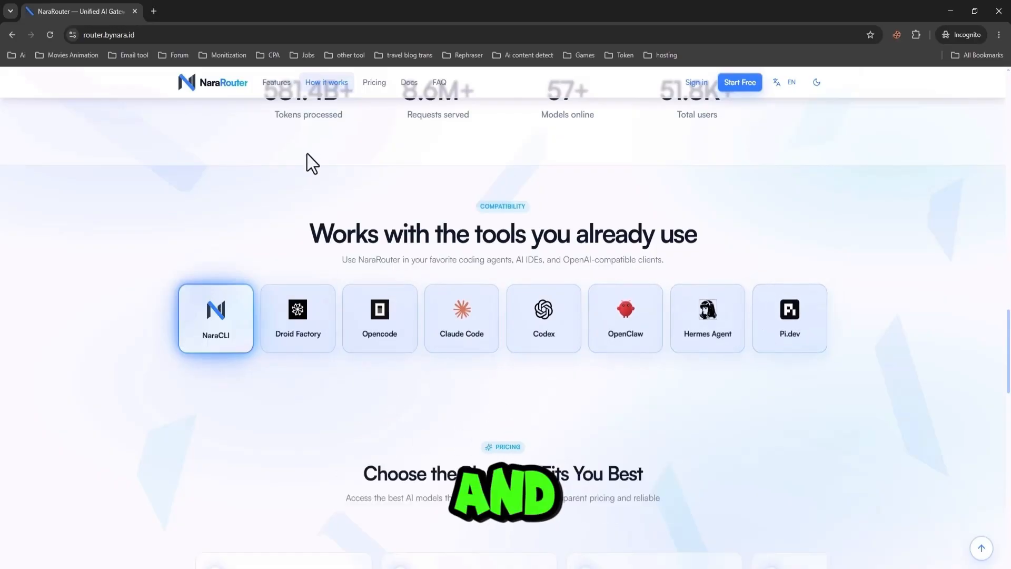
left_click(735, 86)
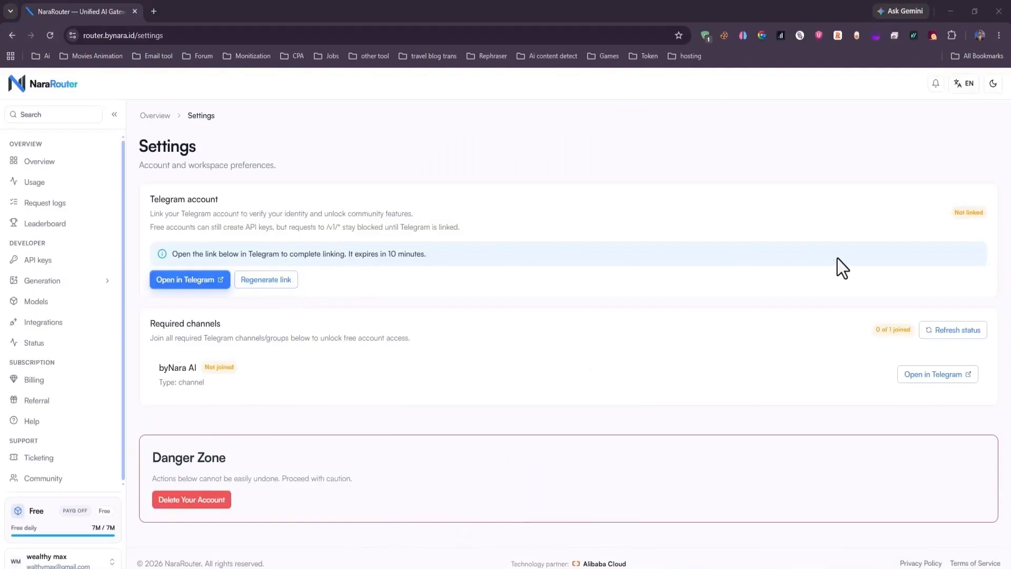
- Try to link the Telegram account by opening the linking bot in Telegram Desktop and starting it
left_click_drag(17, 529, 100, 528)
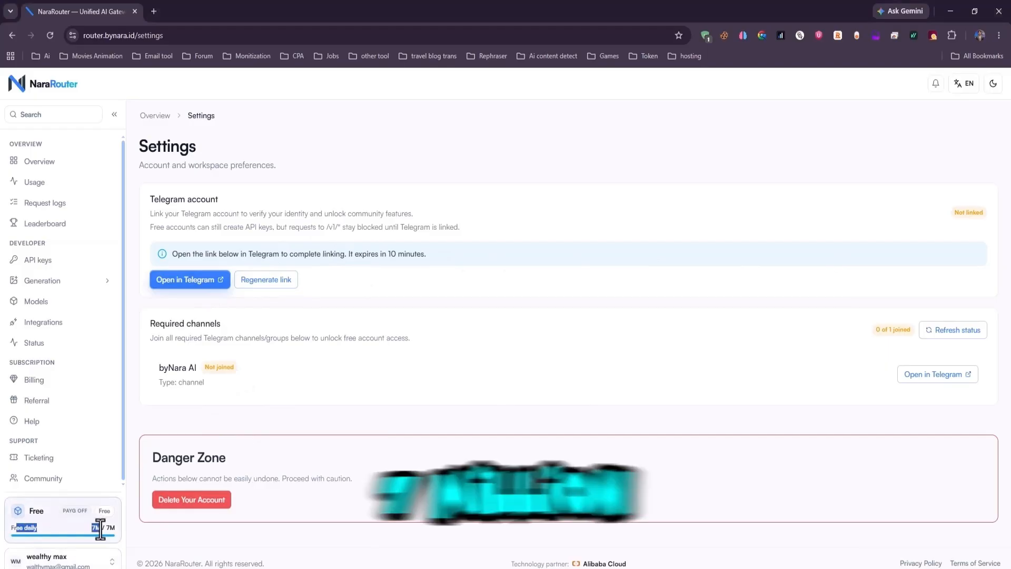
left_click(172, 285)
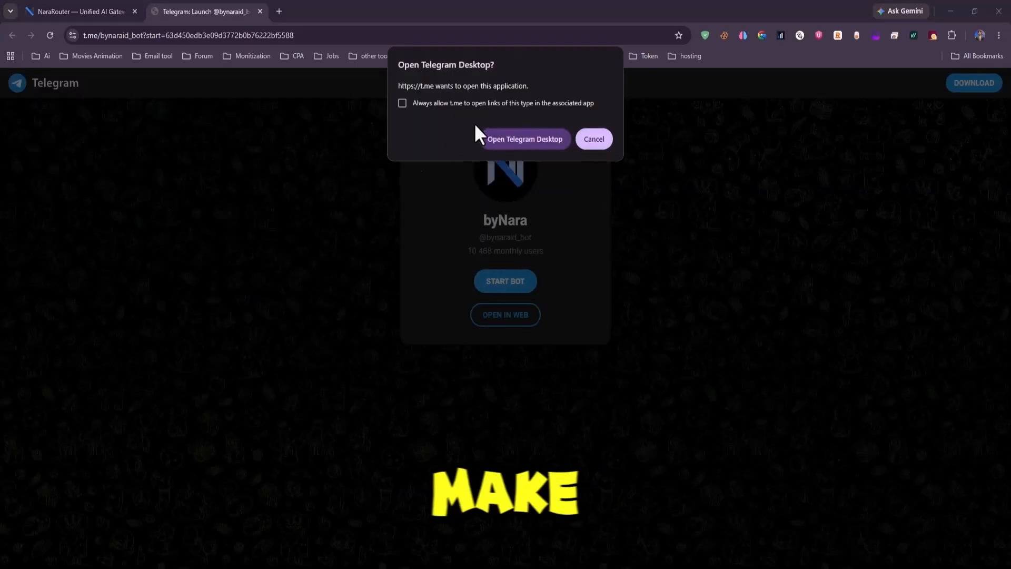
left_click(501, 135)
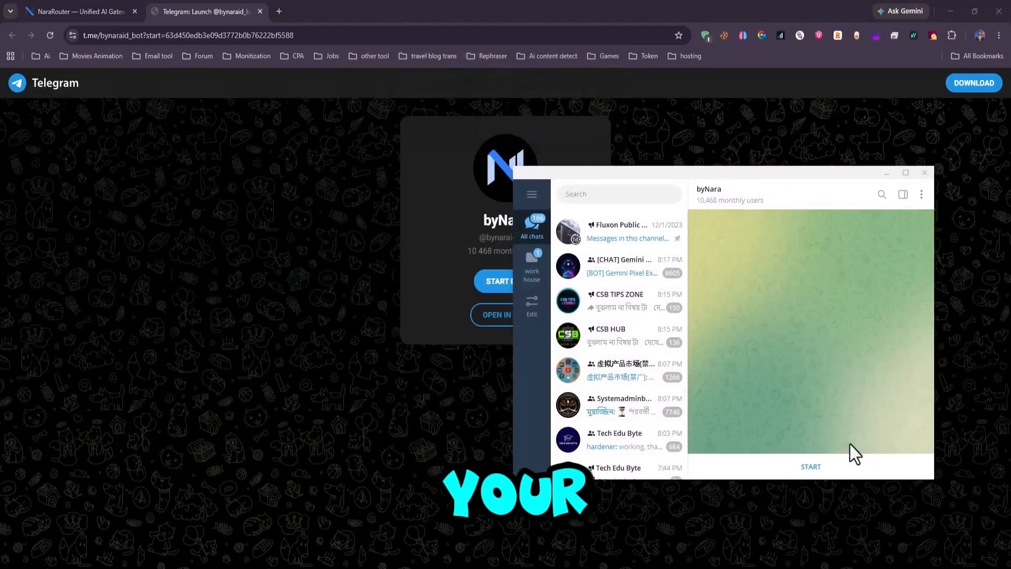
left_click(829, 467)
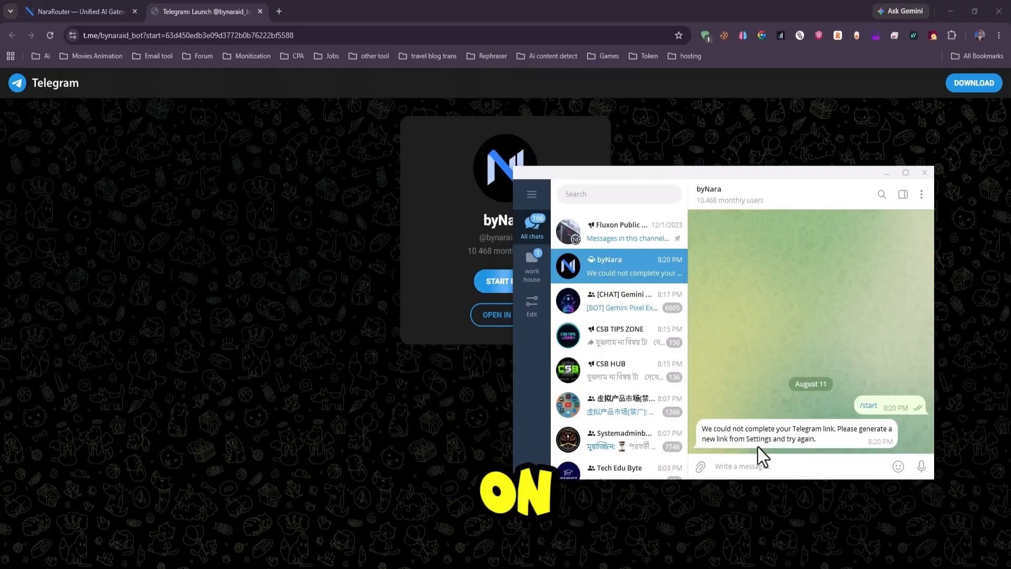
- Return to the NaraRouter settings and open a regenerated linking link in Telegram Desktop to link the account
left_click(69, 11)
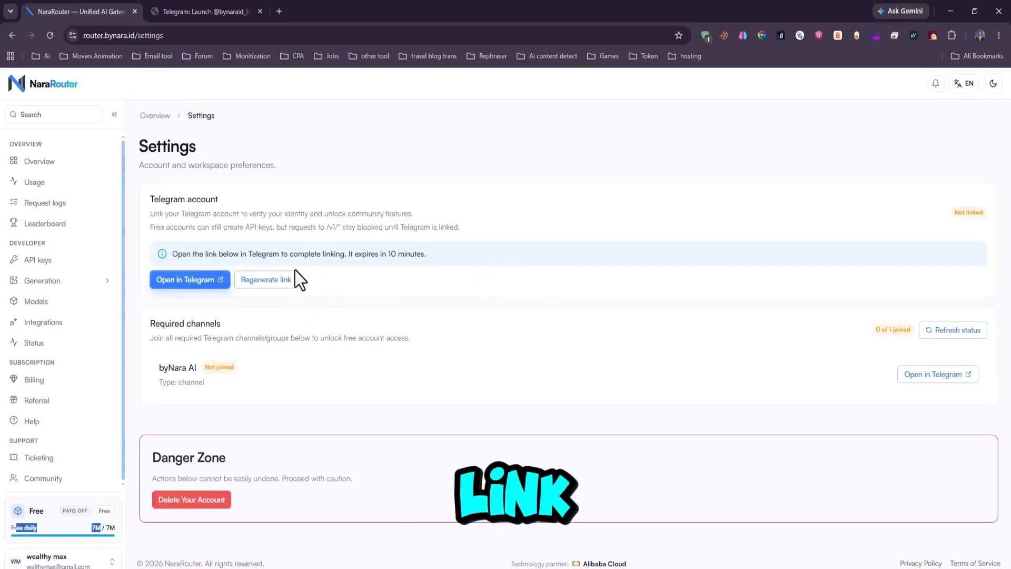
left_click(207, 279)
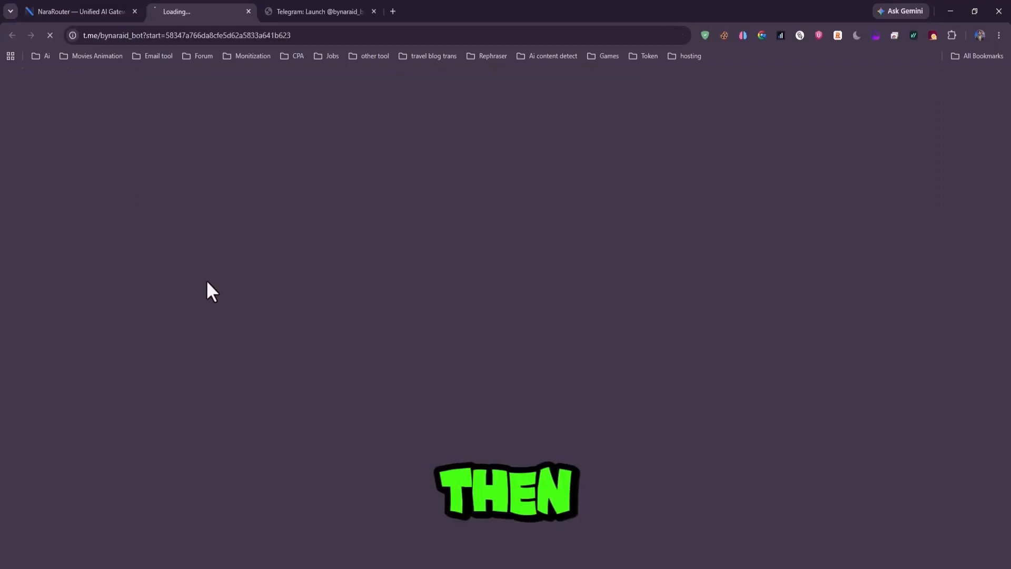
left_click(525, 147)
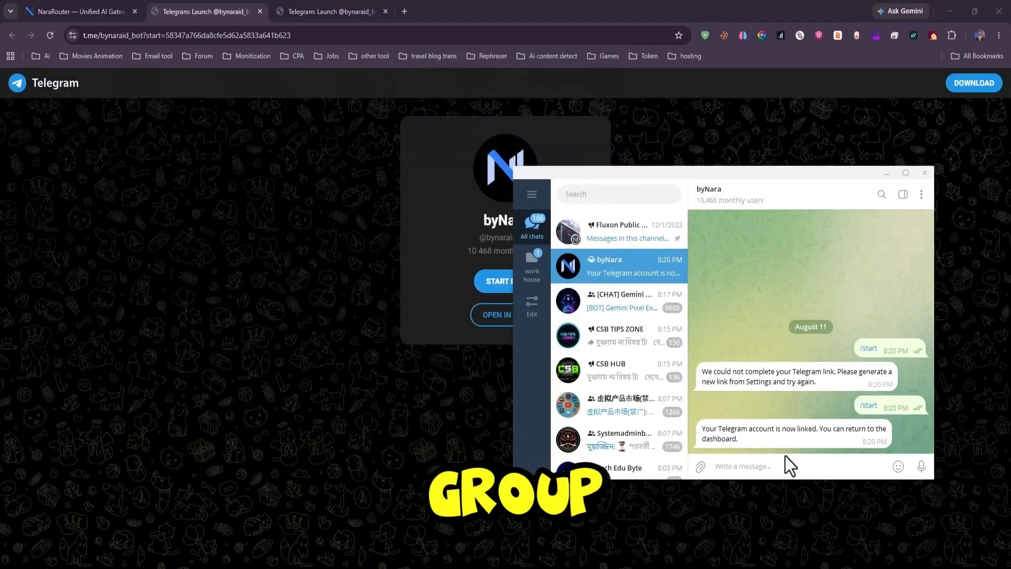
- Go back to the NaraRouter settings, close both Telegram launch pages and reload to update the link status
left_click(89, 12)
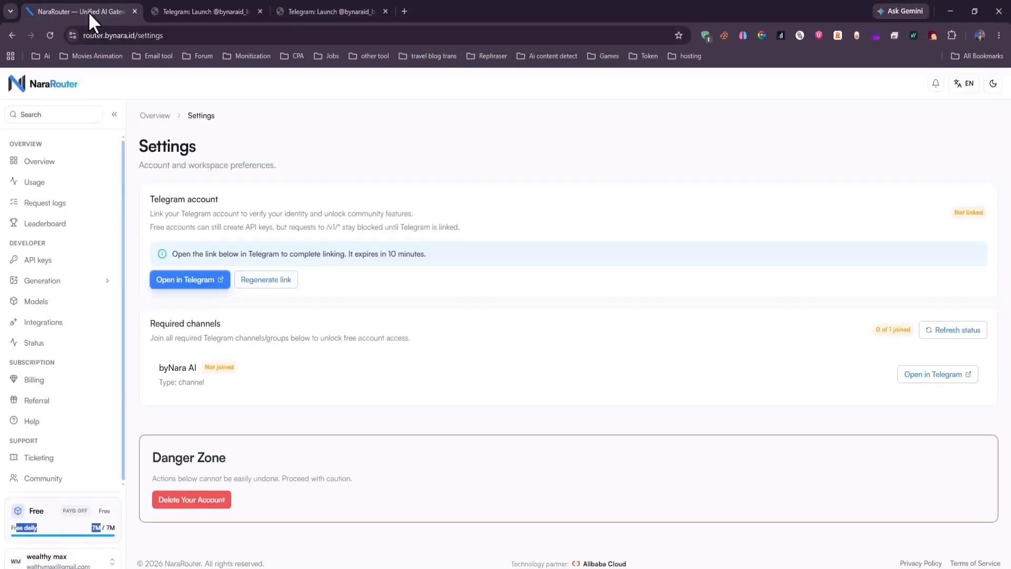
left_click(261, 10)
left_click(259, 10)
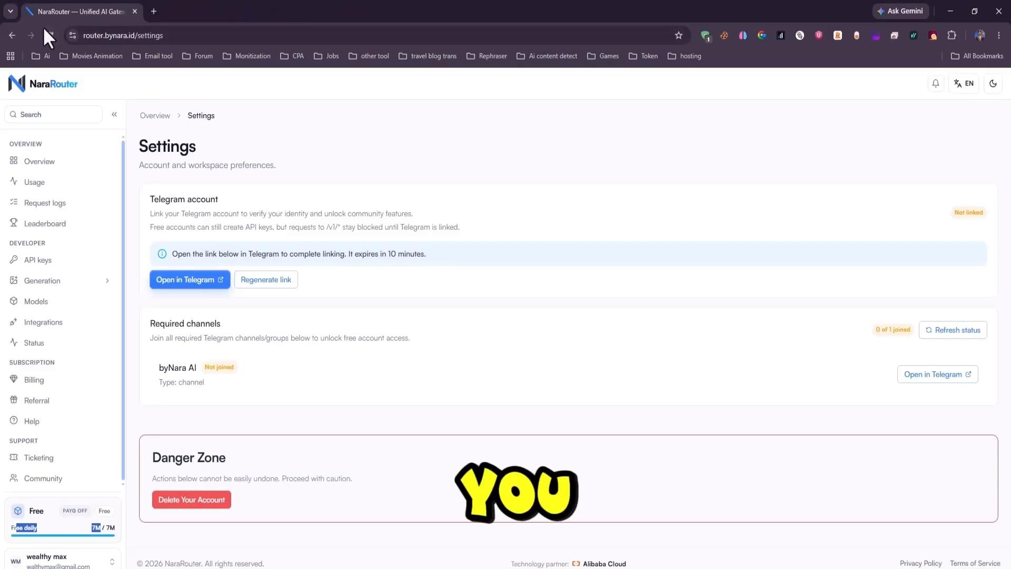
left_click(49, 36)
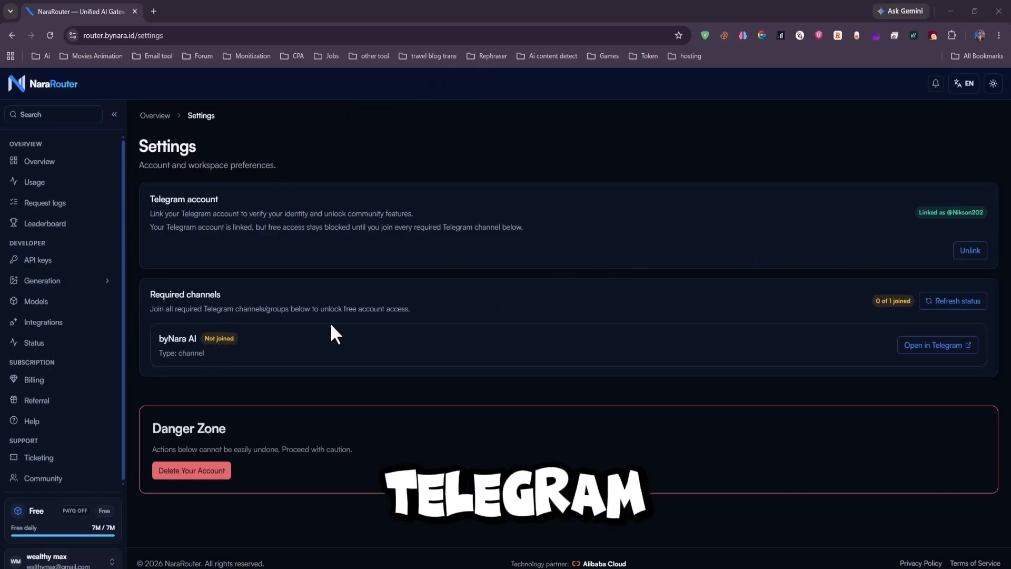
- Join the required byNara AI channel in Telegram Desktop and reload the NaraRouter settings page
left_click(921, 349)
left_click(535, 339)
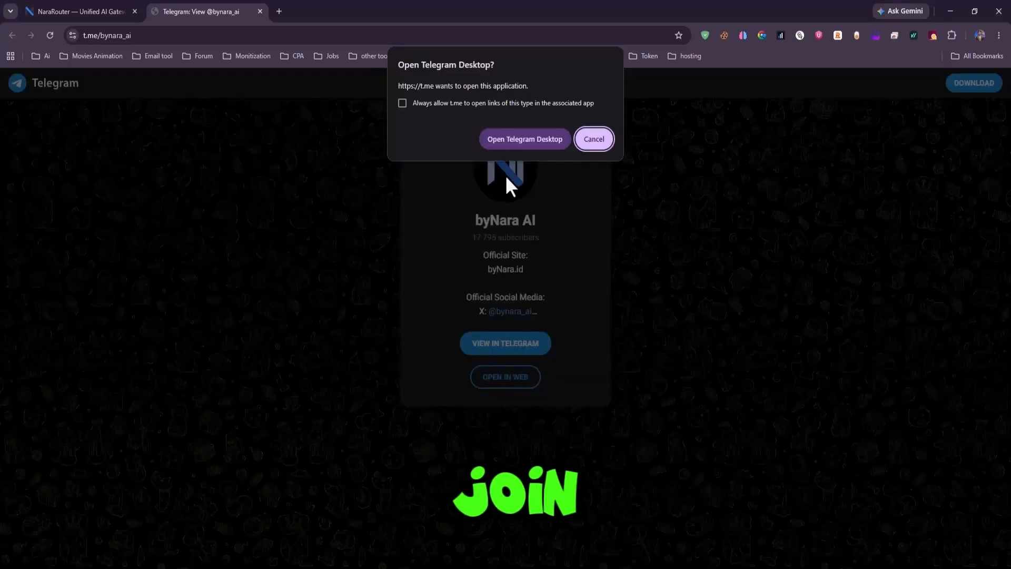
left_click(518, 143)
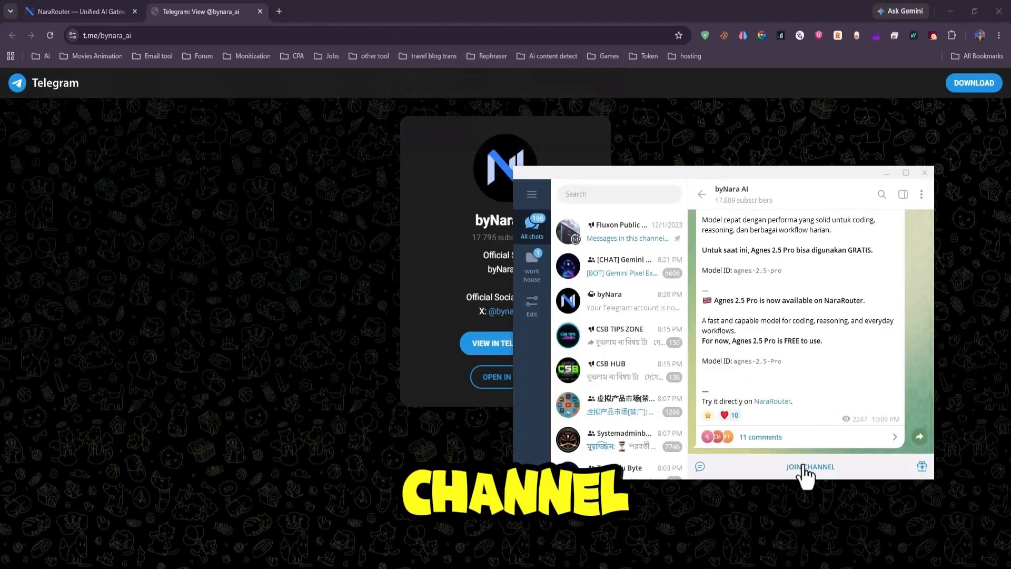
left_click(803, 468)
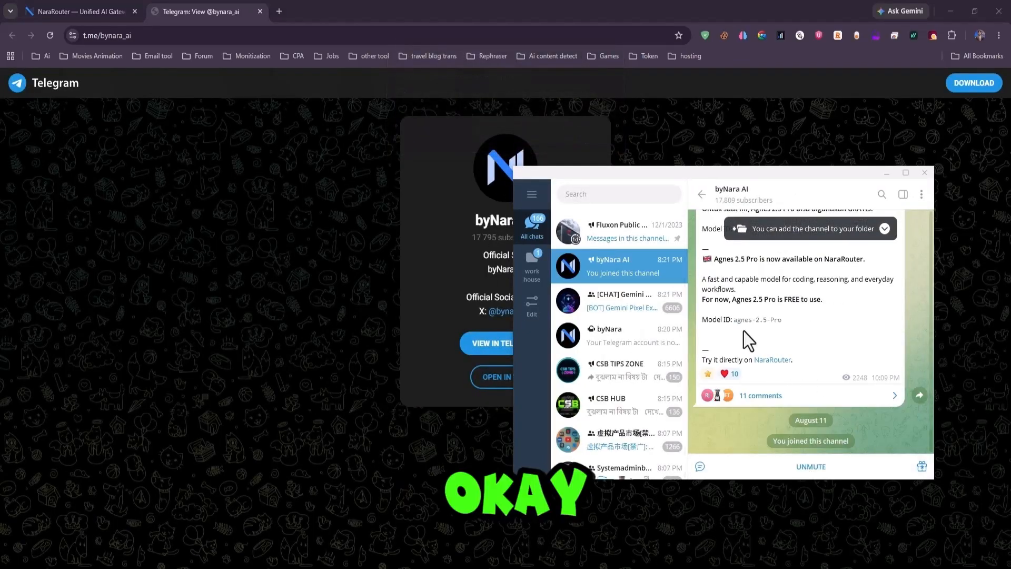
left_click(62, 2)
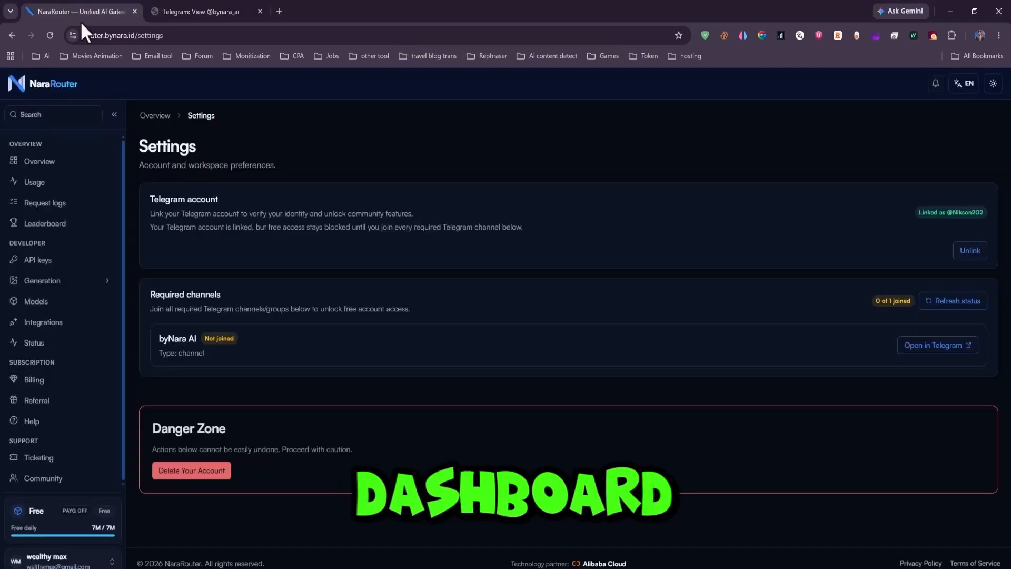
left_click(51, 35)
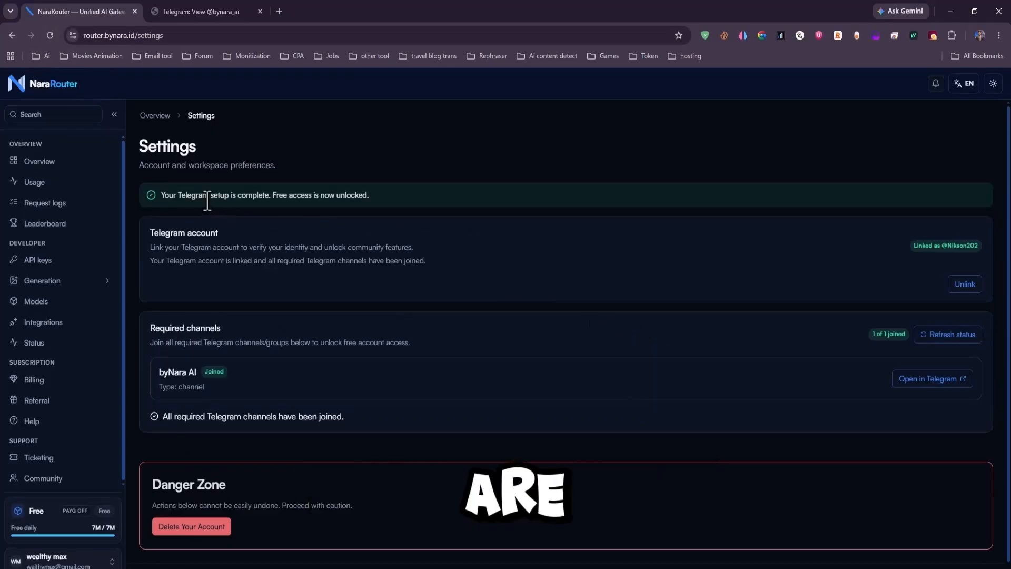
left_click(360, 208)
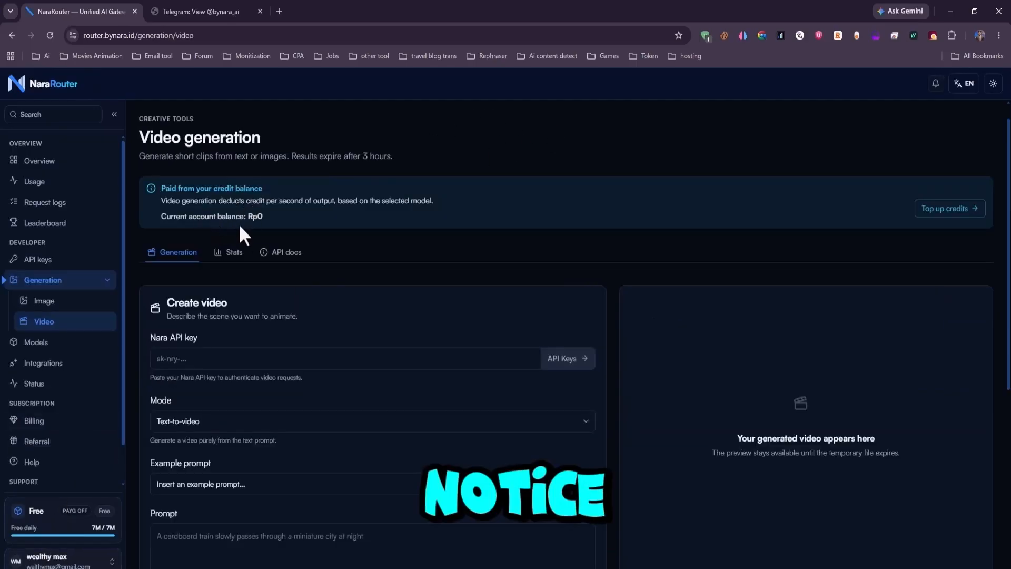
- Create a NaraRouter API key named bynara with no expiry date, copy it and mark it as saved
left_click(56, 300)
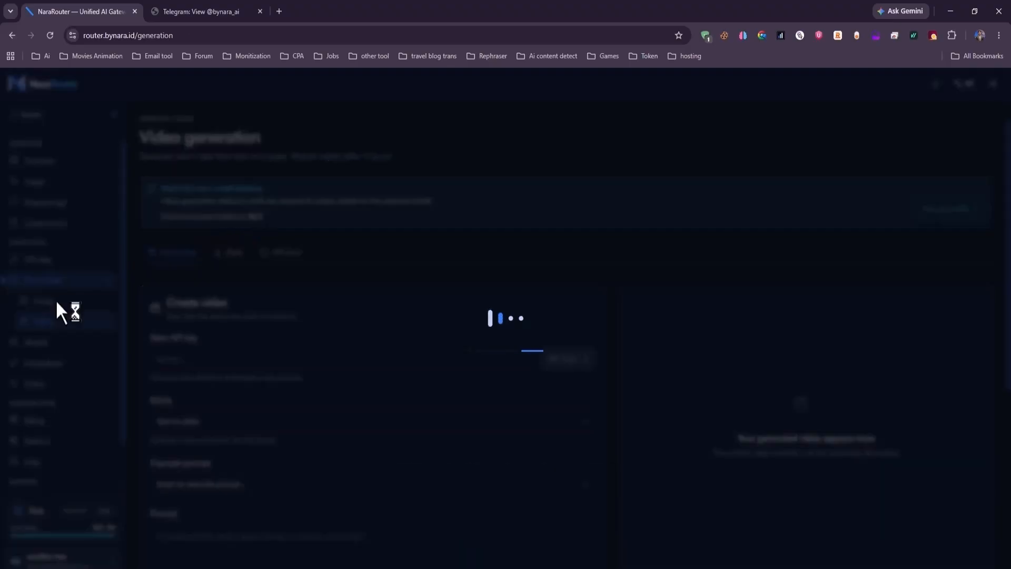
left_click(32, 258)
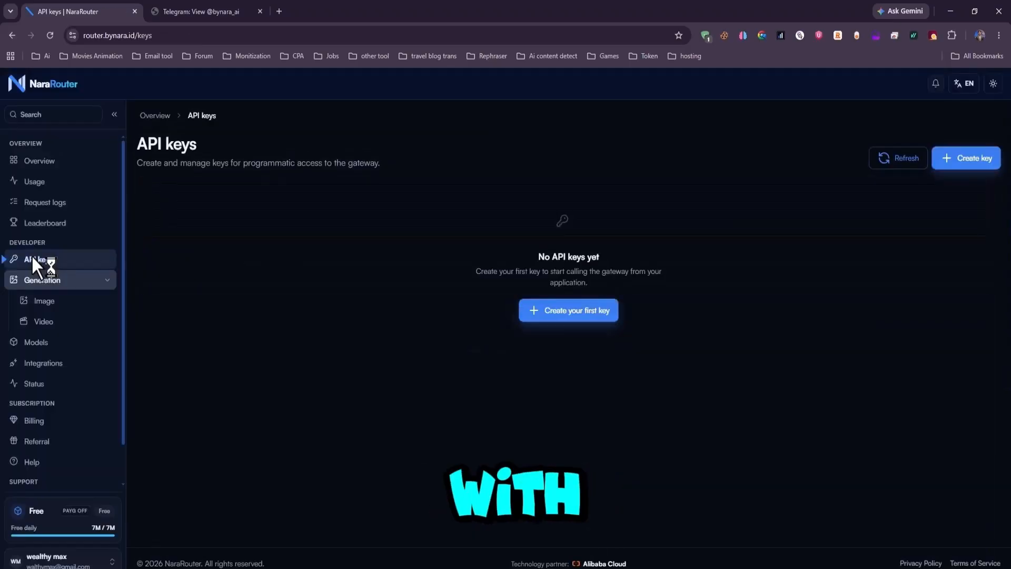
left_click(591, 318)
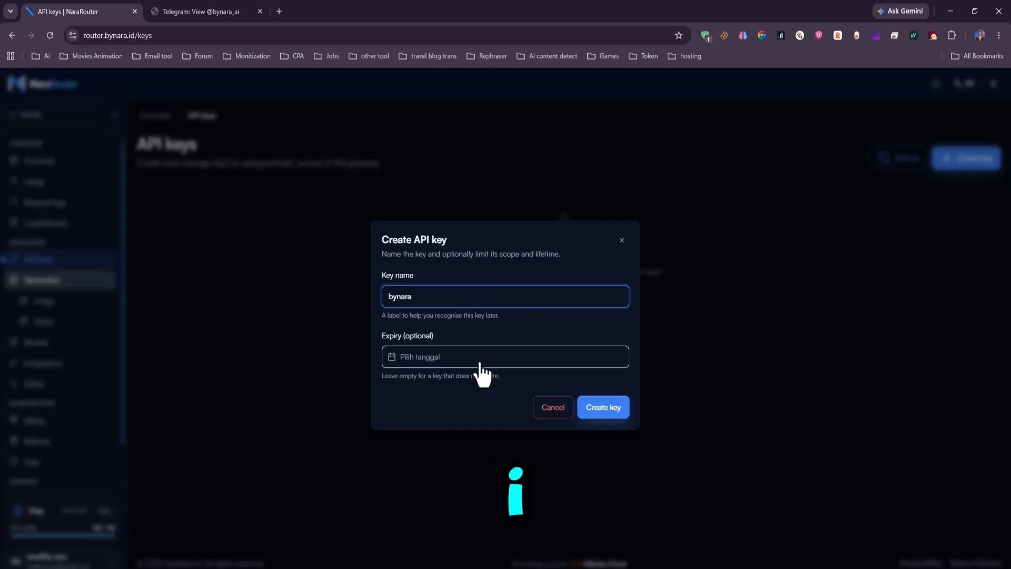
left_click(612, 411)
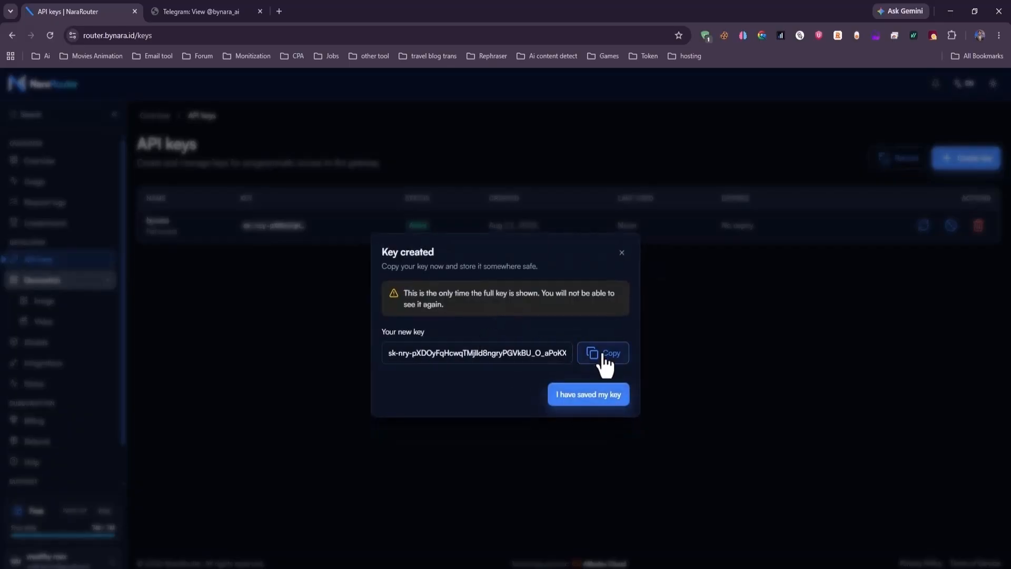
left_click(604, 356)
left_click(589, 399)
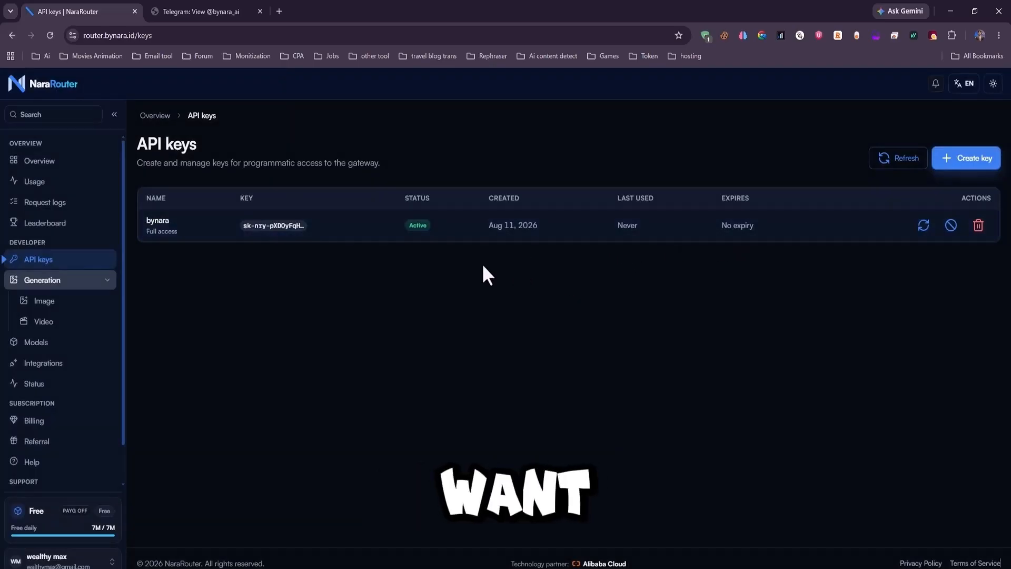
- Replace the text in Online Notepad with the copied API key and return to the NaraRouter API keys page
left_click(260, 12)
left_click_drag(269, 181, 192, 142)
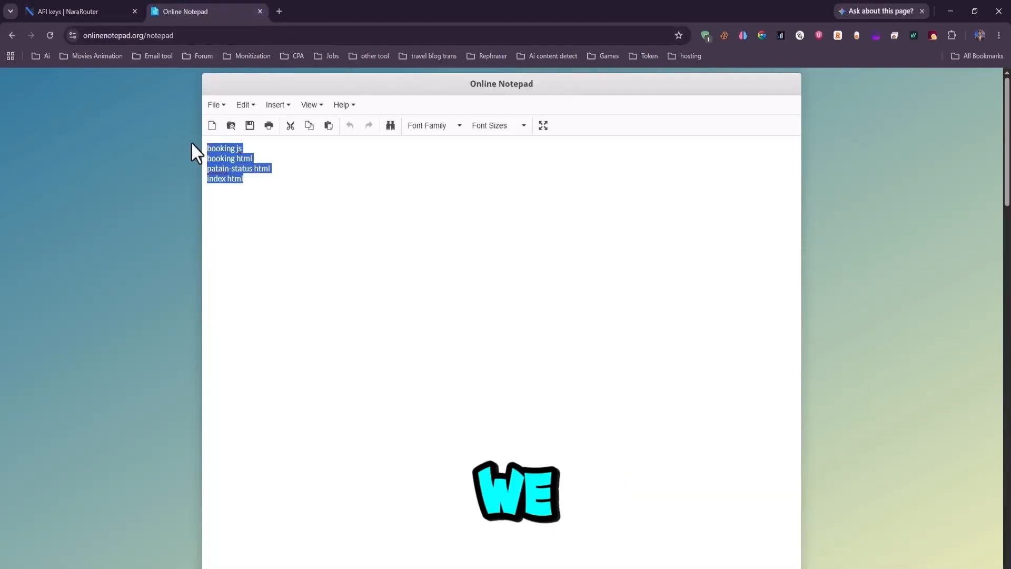
key("ctrl+v")
left_click(84, 10)
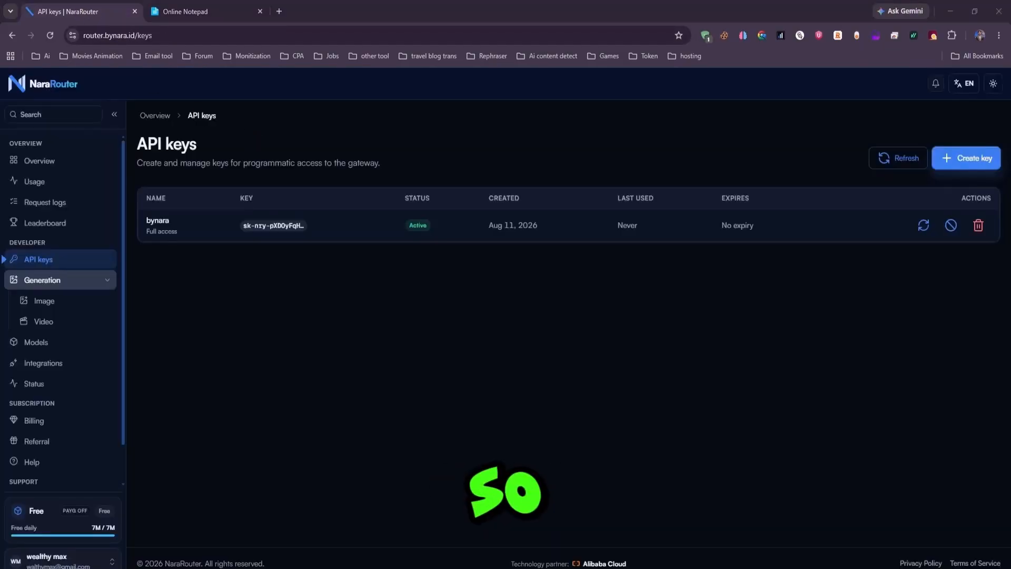
- Find the OpenCode desktop app with the system search and launch it
key("super")
type("op")
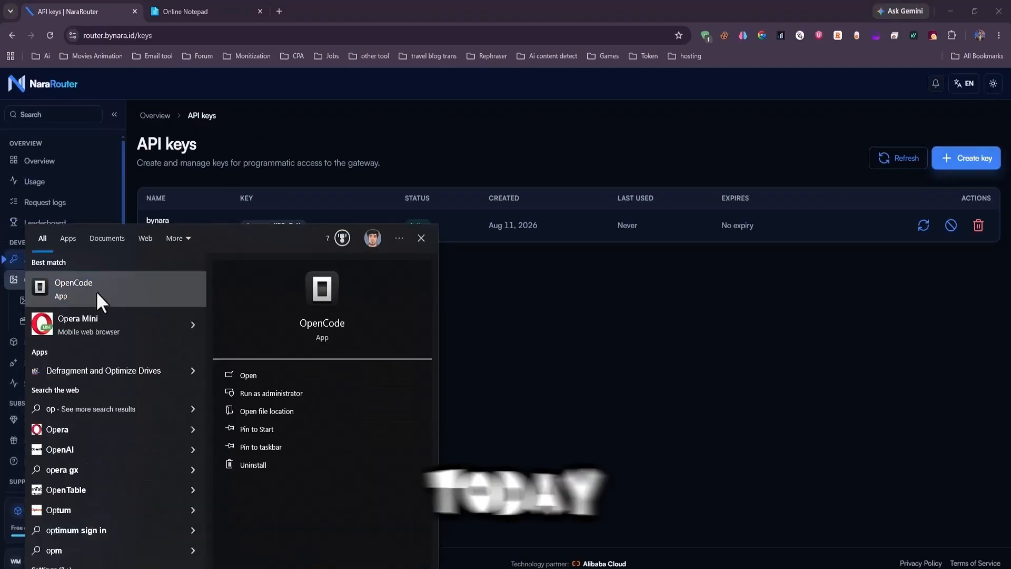
left_click(97, 291)
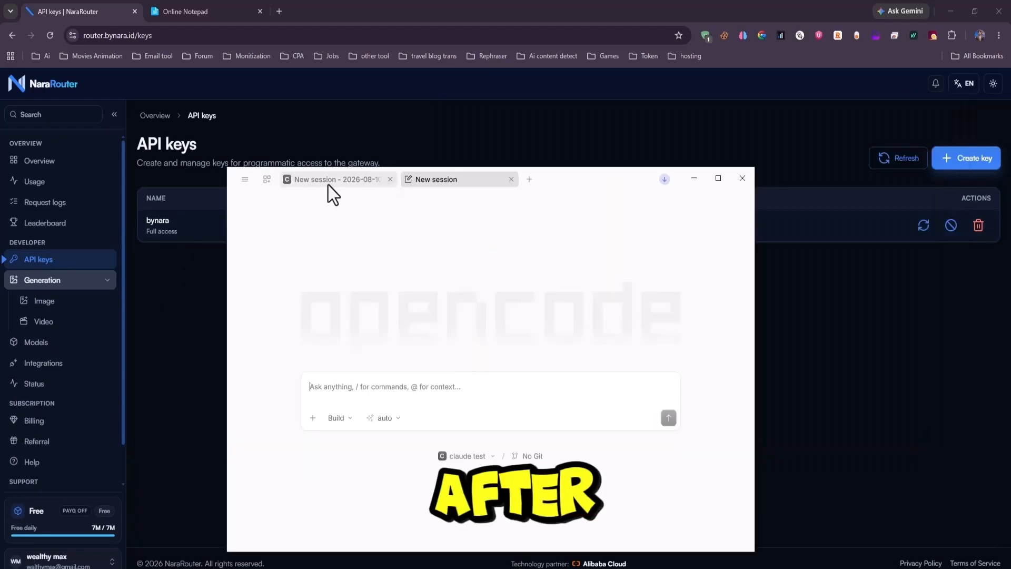
- Open OpenCode's provider settings and start connecting a custom provider
left_click(245, 179)
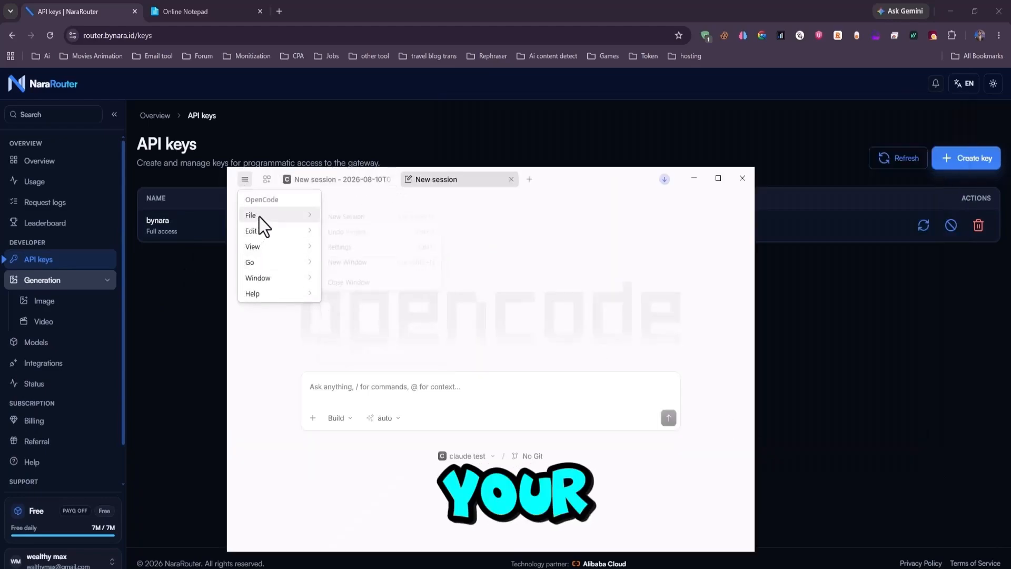
mouse_move(258, 216)
left_click(346, 250)
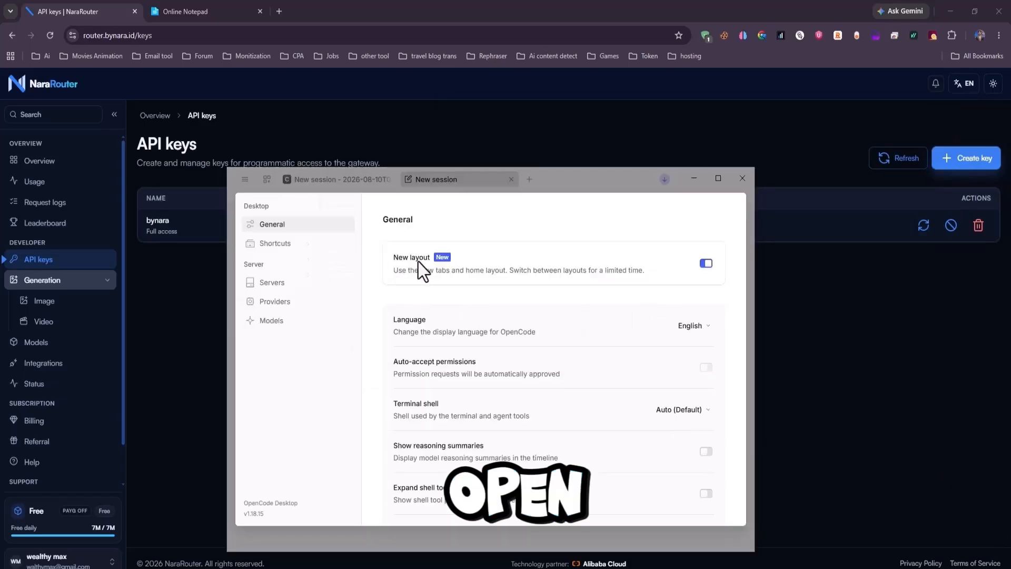
left_click(274, 302)
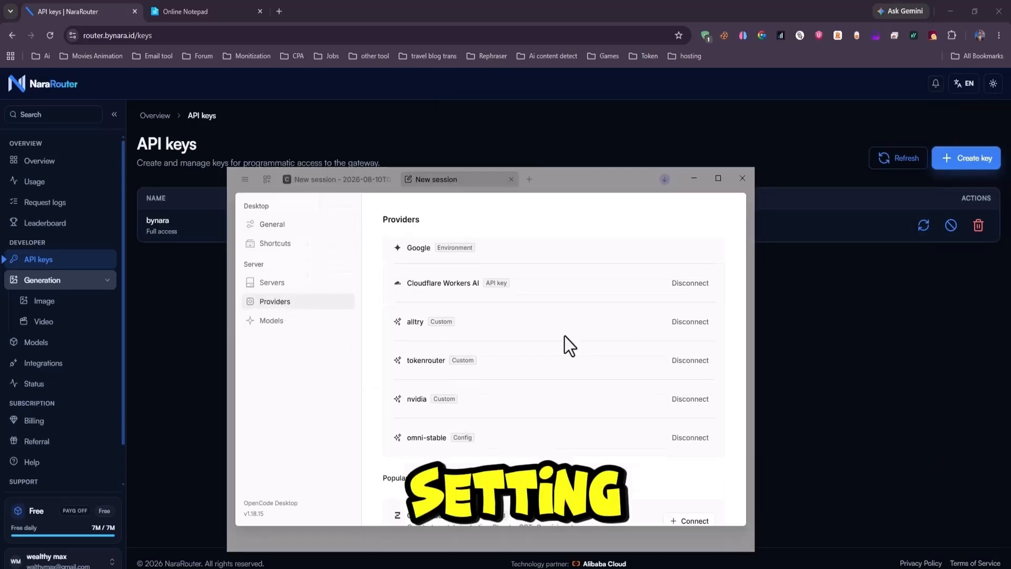
scroll(566, 340, "down", 5)
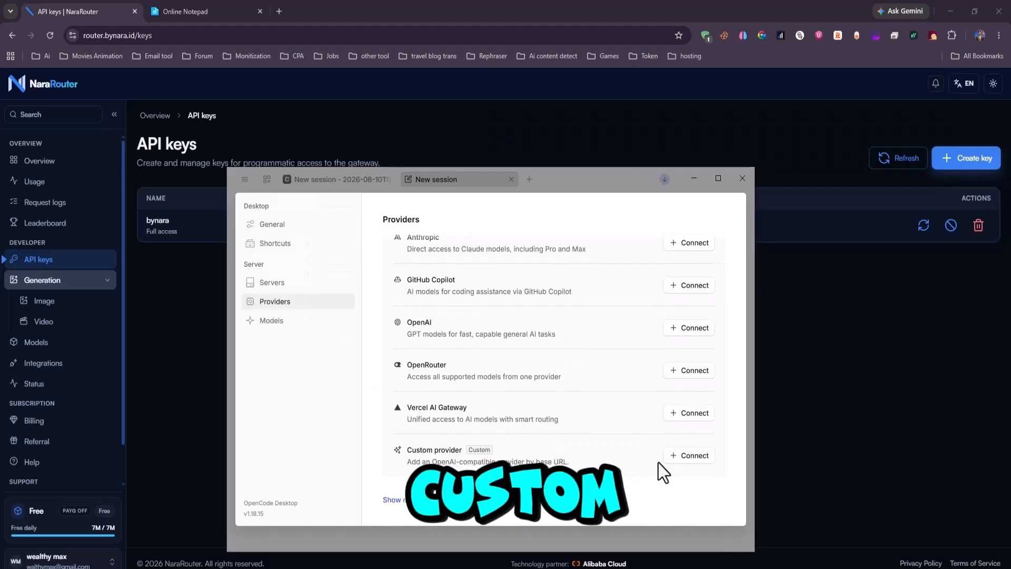
left_click(687, 457)
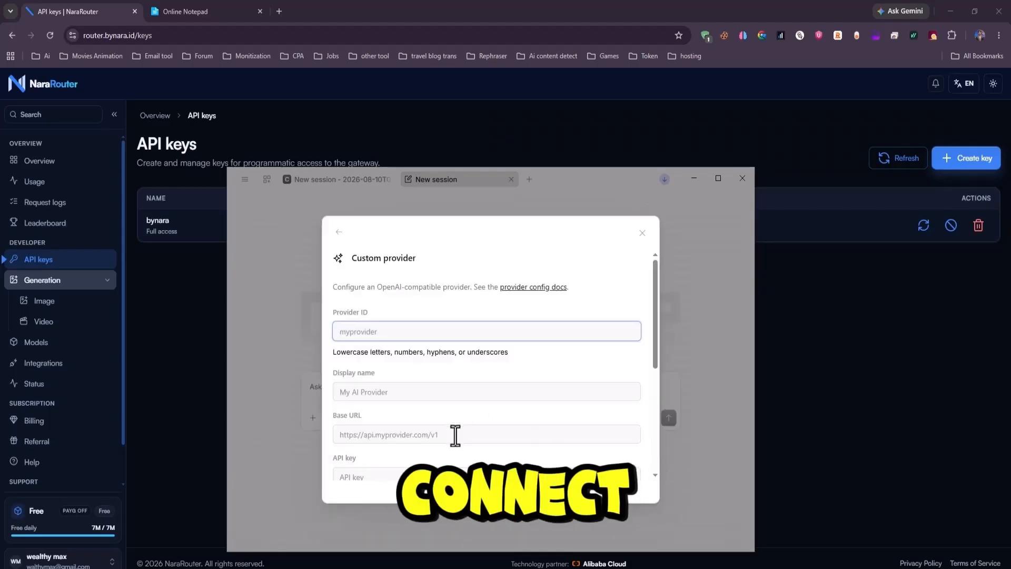
- Paste the API key into the custom provider form and set the provider ID to nara
right_click(397, 479)
left_click(421, 523)
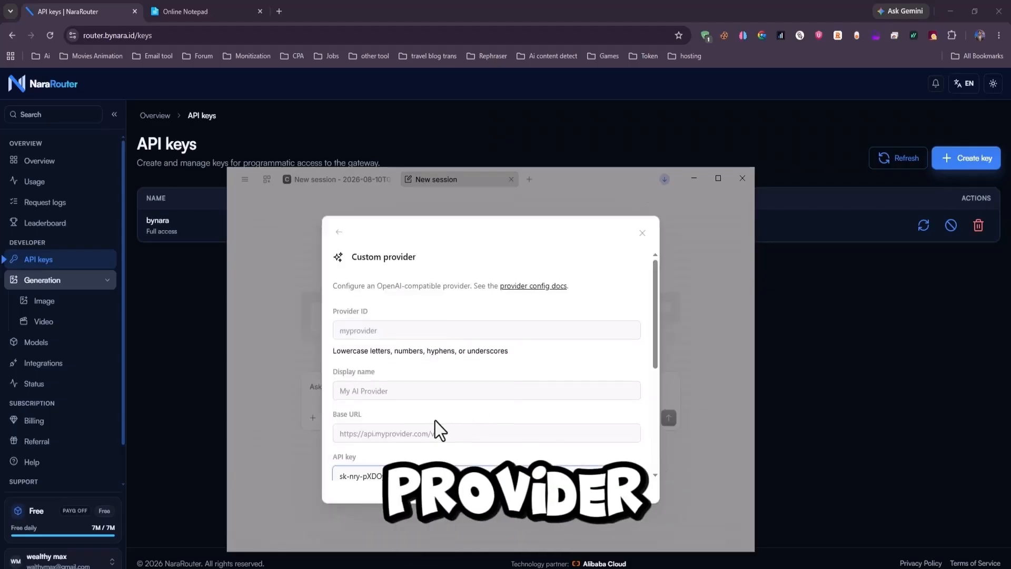
left_click(375, 331)
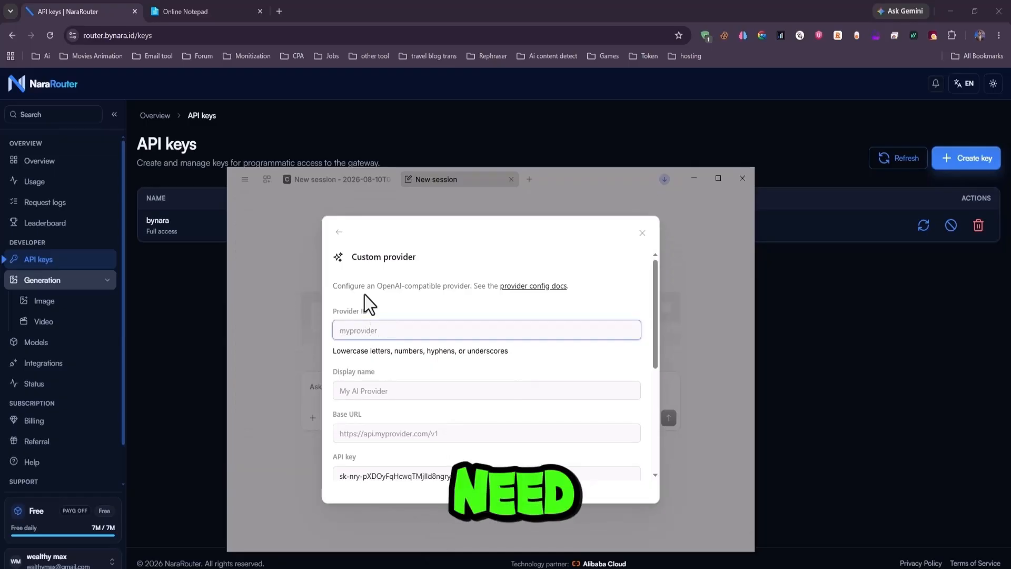
type("nara")
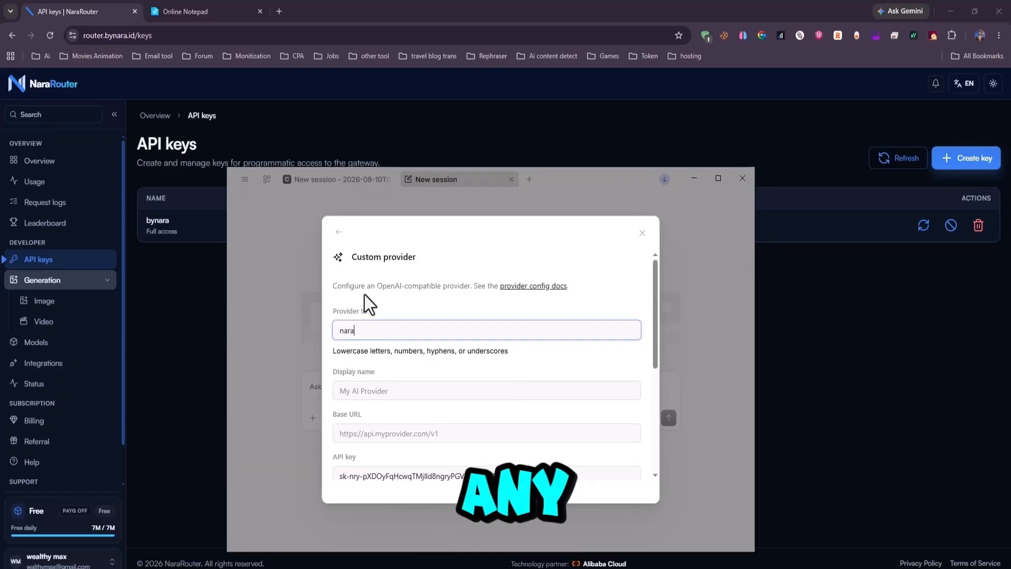
- Complete the custom provider's ID as nararouter and copy that text
type("router")
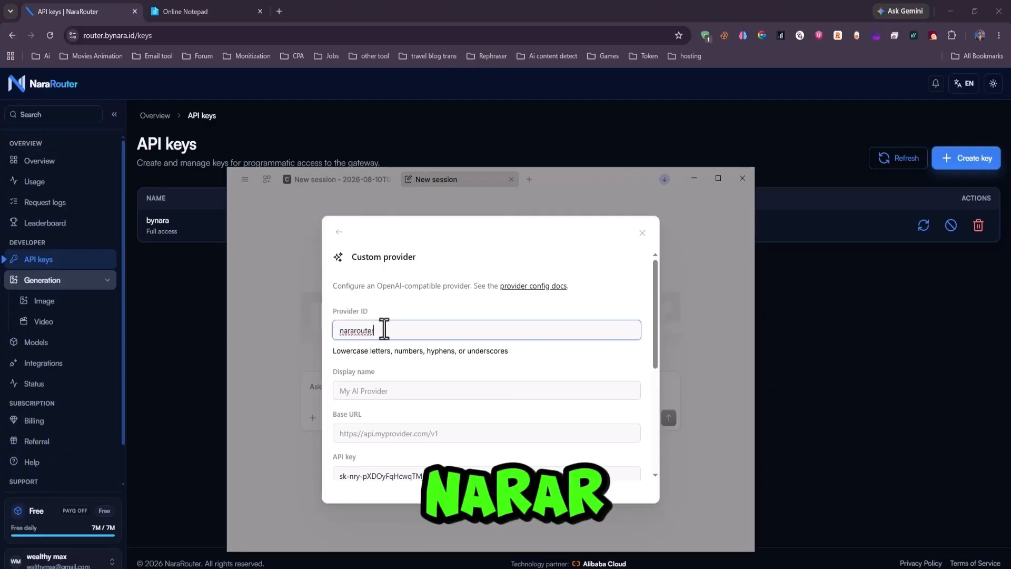
left_click_drag(384, 329, 338, 329)
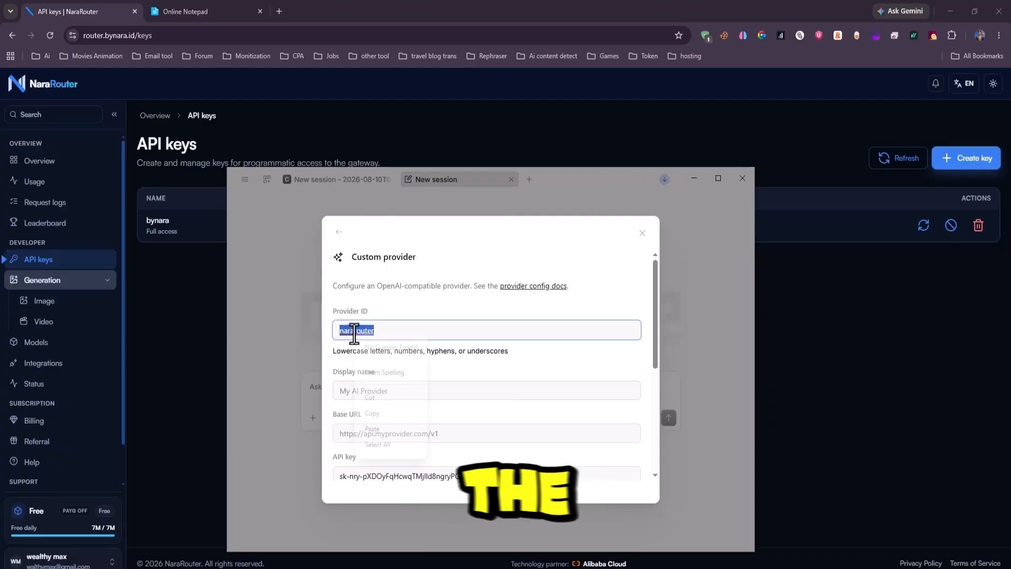
right_click(355, 331)
left_click(372, 413)
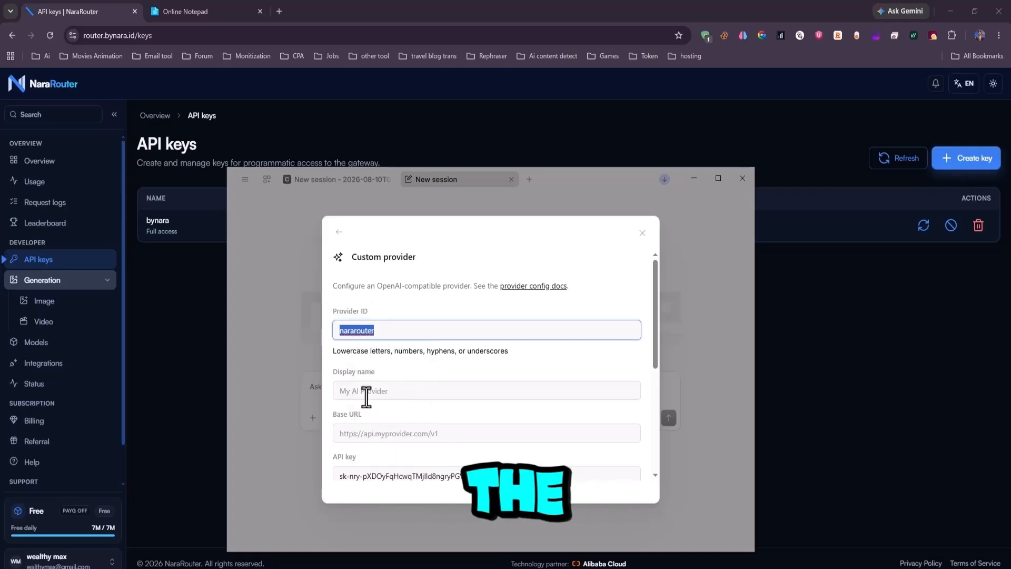
- Copy the key name bynara from the NaraRouter API keys page and paste it as the custom provider's display name in OpenCode
double_click(158, 221)
right_click(159, 221)
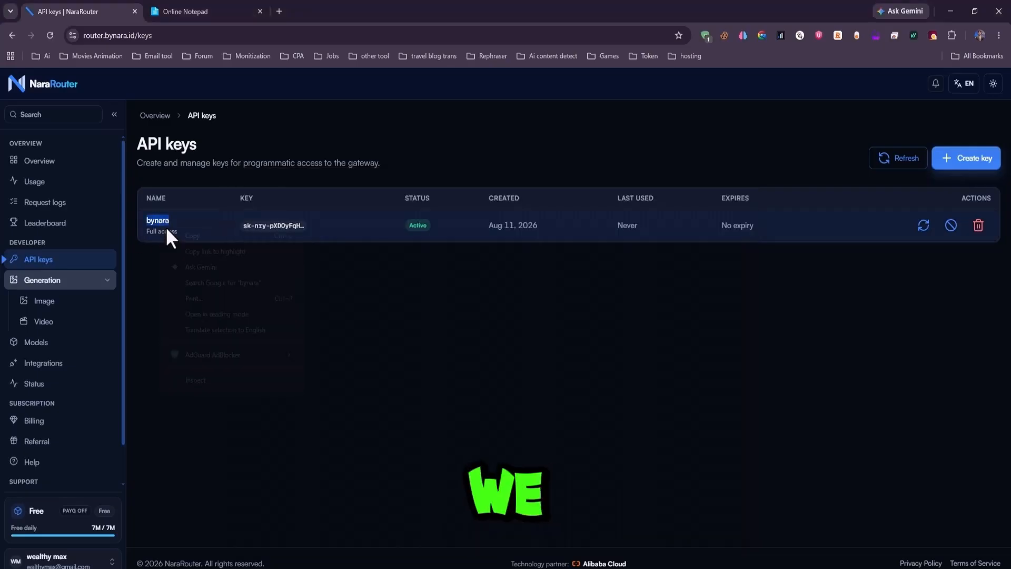
left_click(182, 234)
key("alt+Tab")
left_click(368, 388)
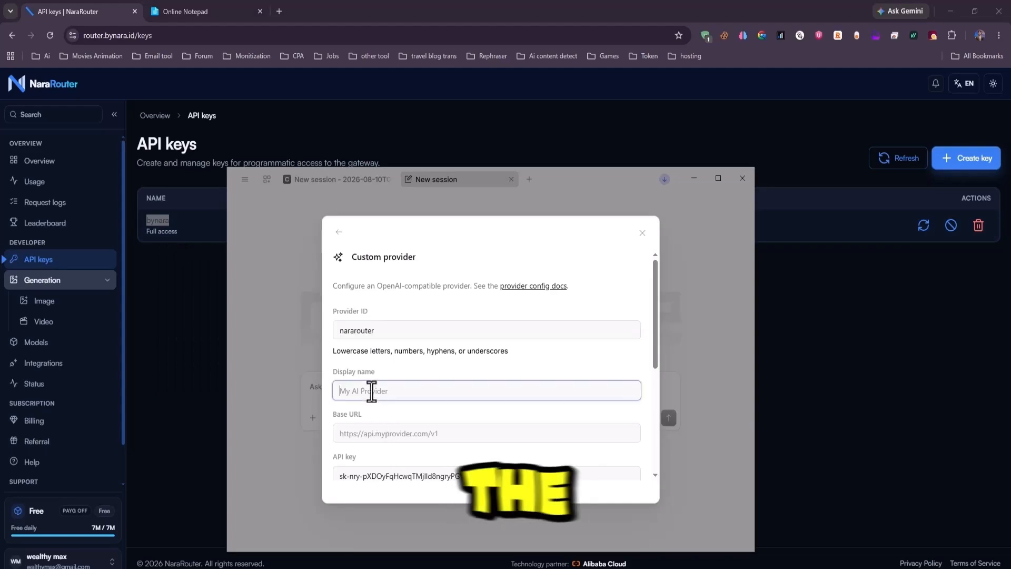
right_click(371, 390)
left_click(392, 440)
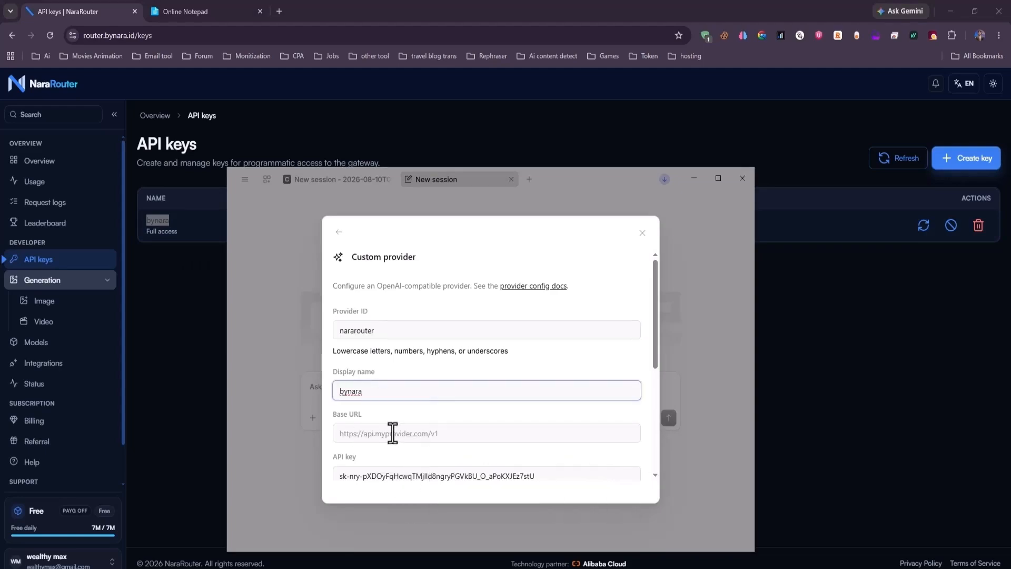
left_click(56, 364)
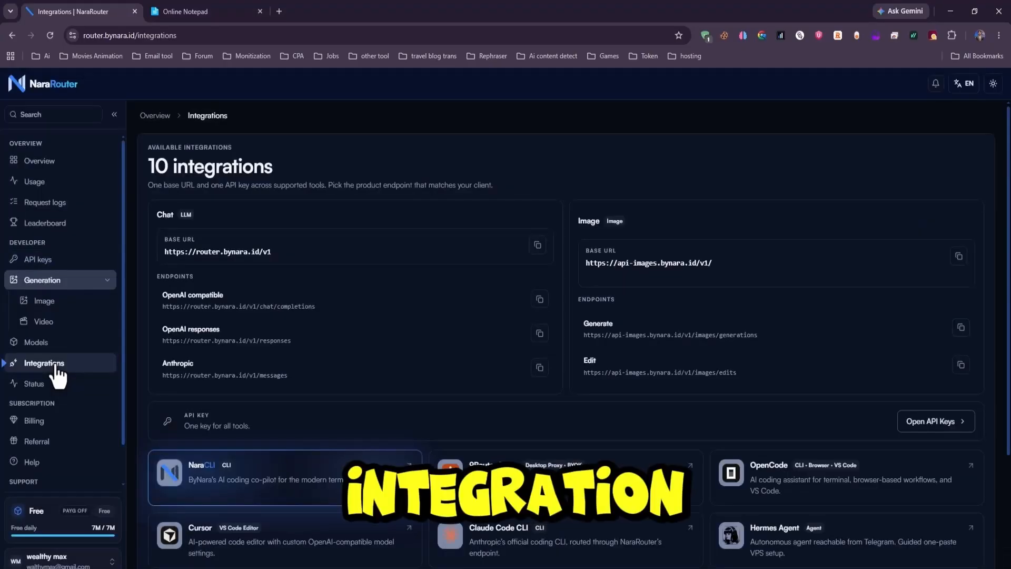
left_click(537, 245)
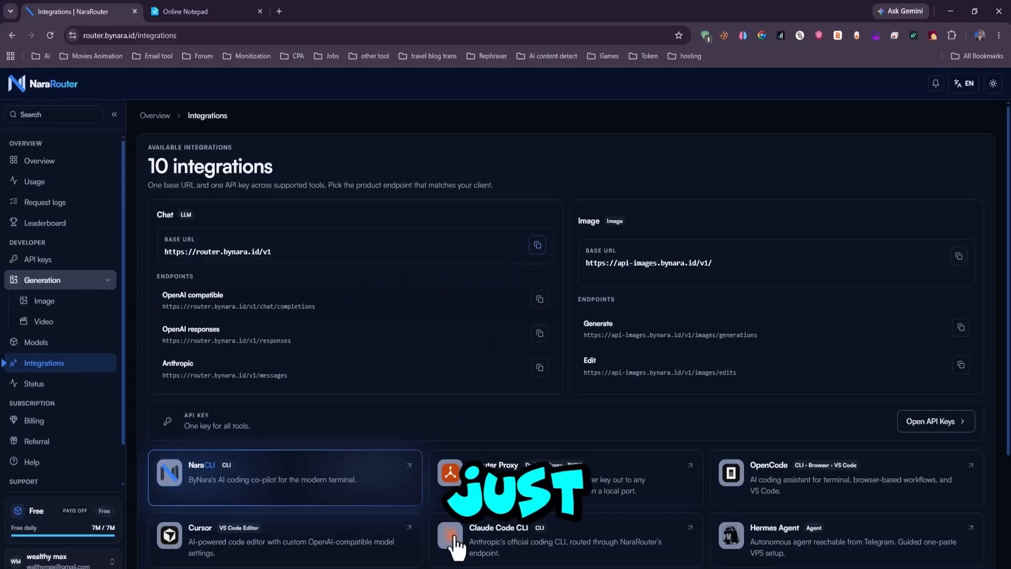
key("alt+Tab")
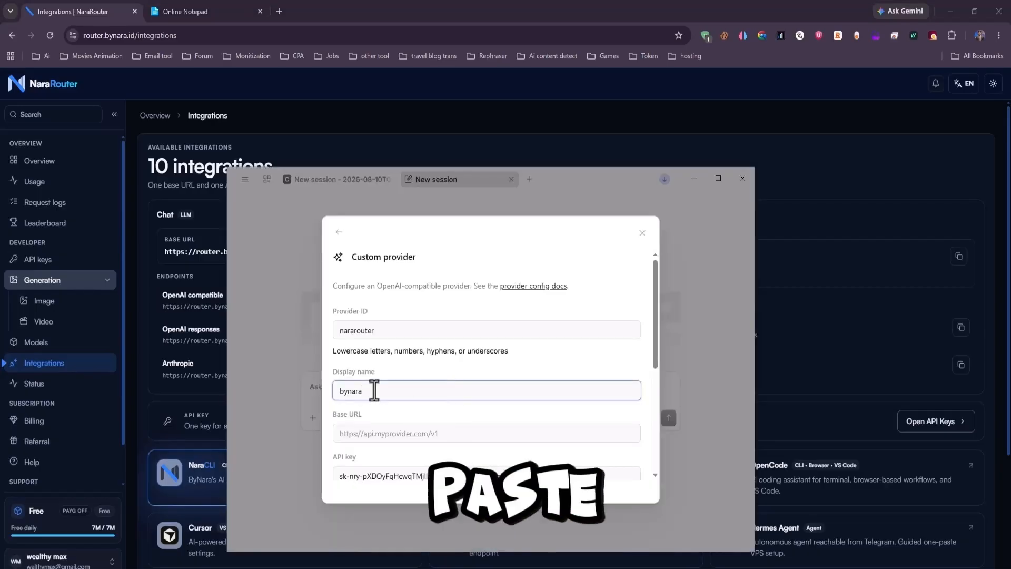
right_click(380, 433)
left_click(405, 477)
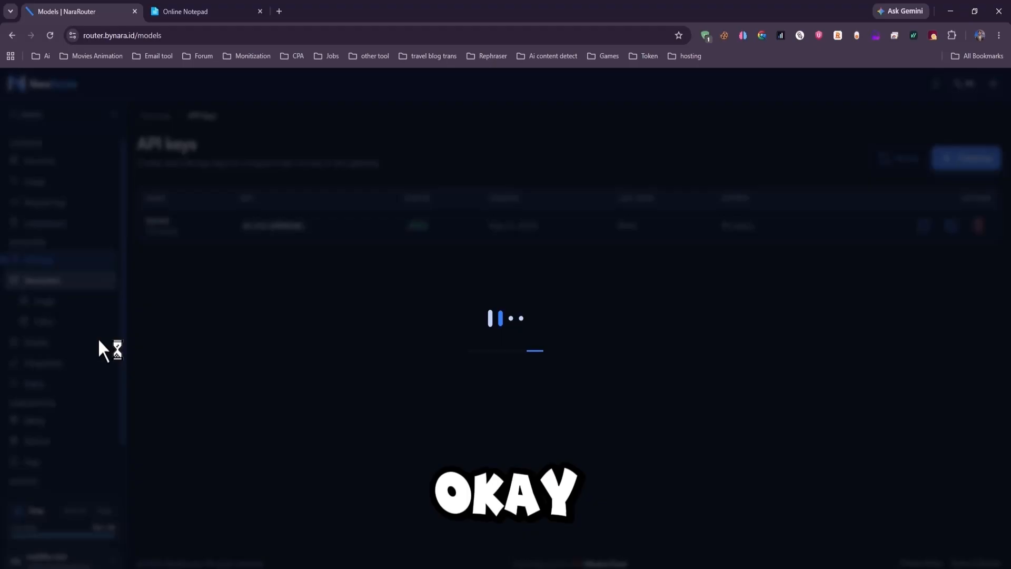
- Open NaraRouter's Models page and filter the access level to Available
left_click(36, 342)
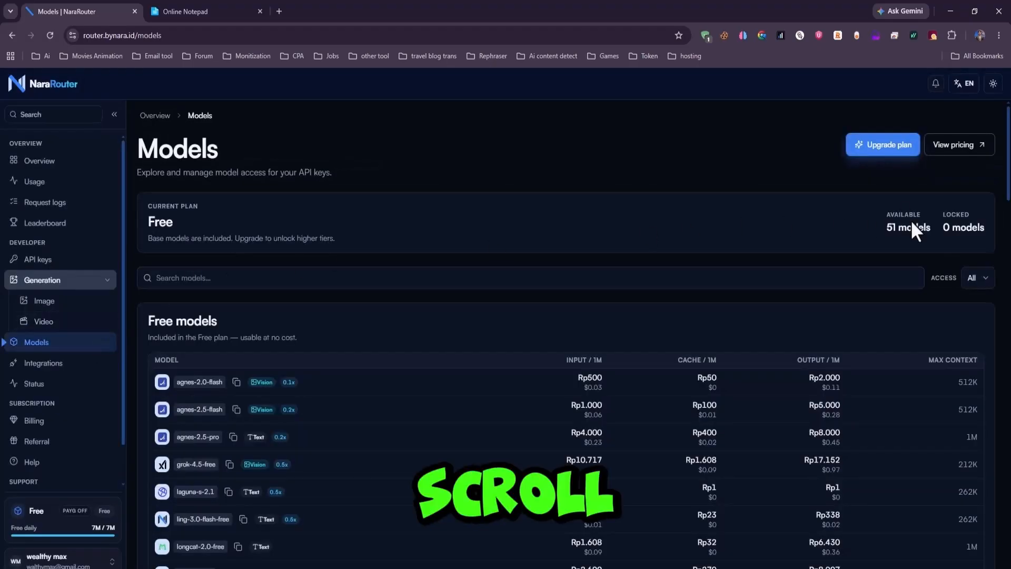
left_click(981, 282)
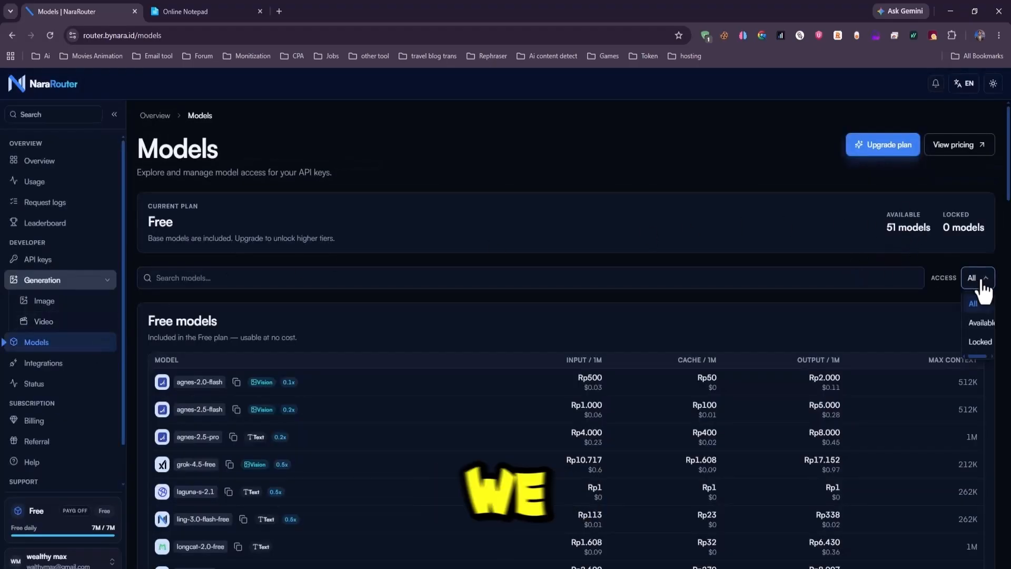
left_click(979, 323)
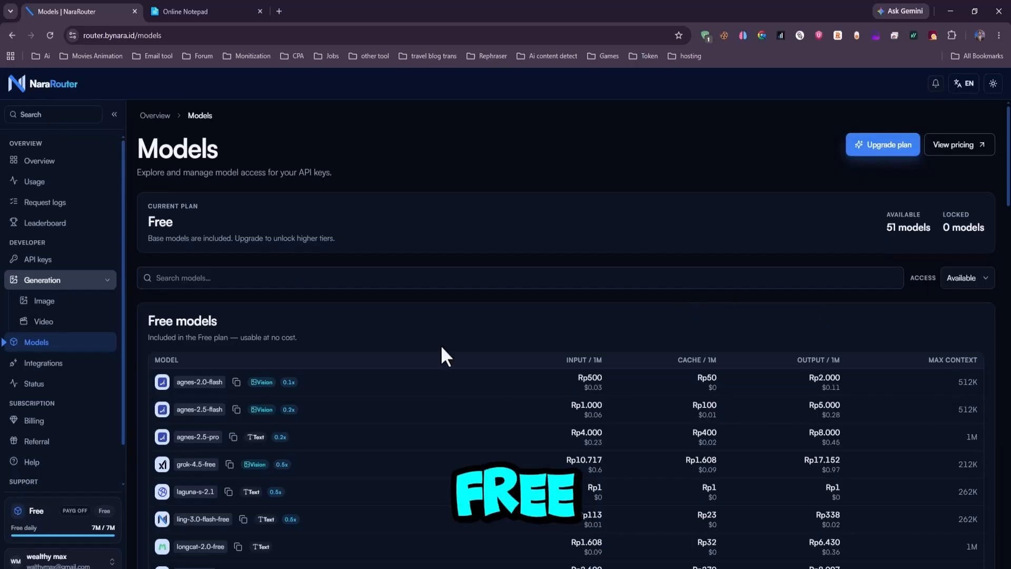
scroll(191, 355, "down", 2)
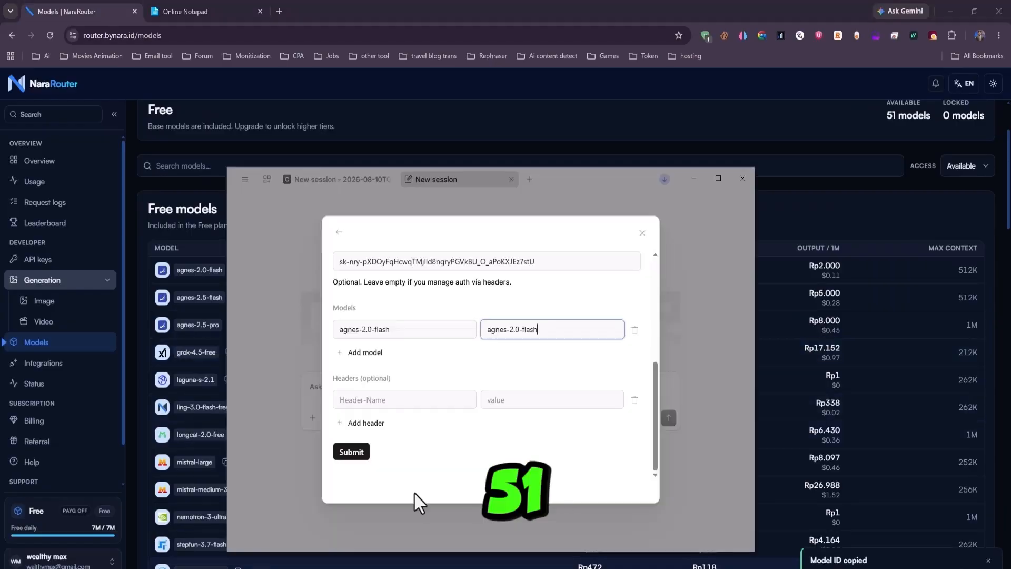
- Copy the agnes-2.5-pro model ID from NaraRouter and add it to OpenCode's custom provider as a new model with the same display name
left_click(145, 312)
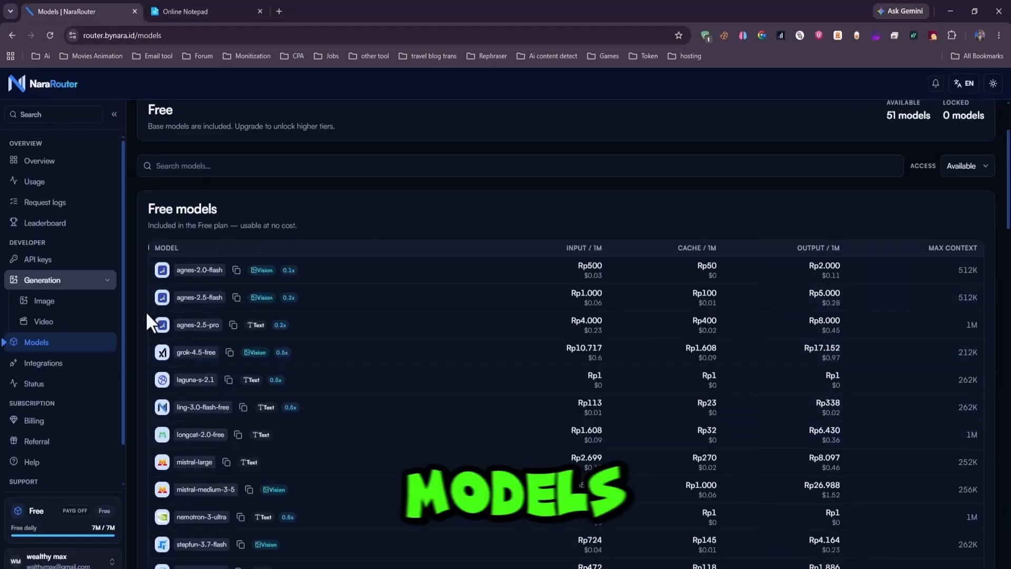
left_click(232, 331)
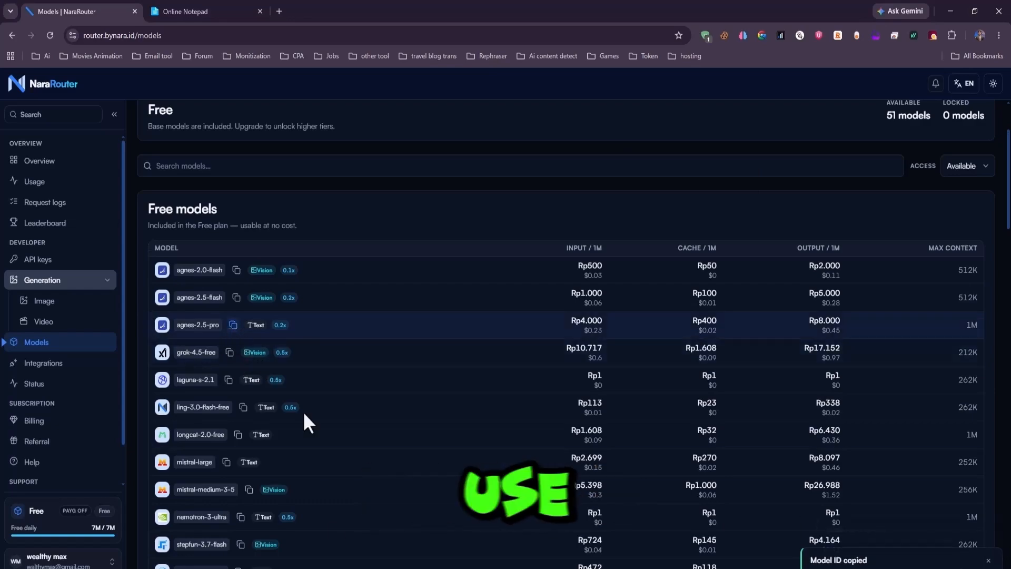
key("alt+Tab")
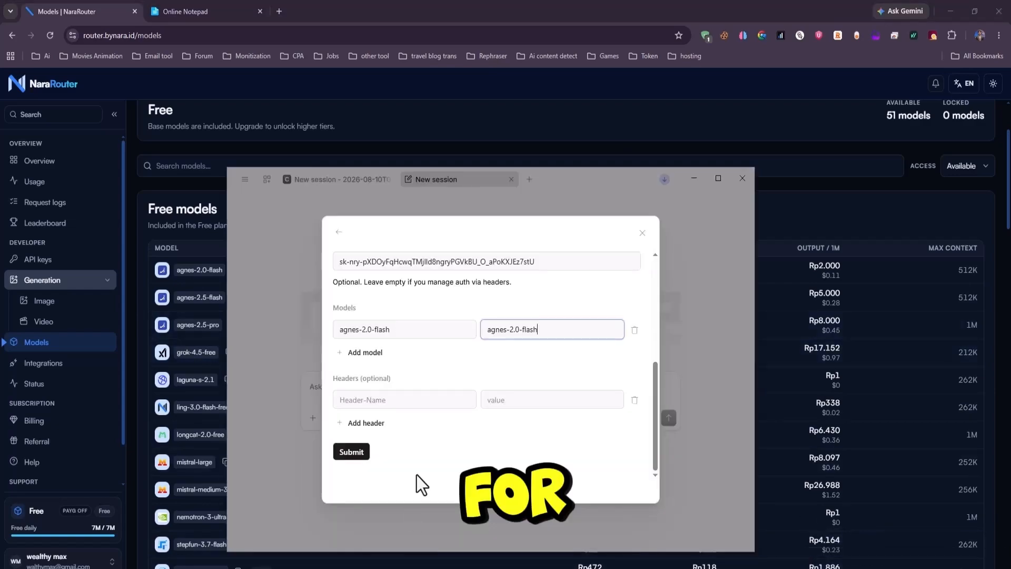
right_click(359, 396)
left_click(368, 353)
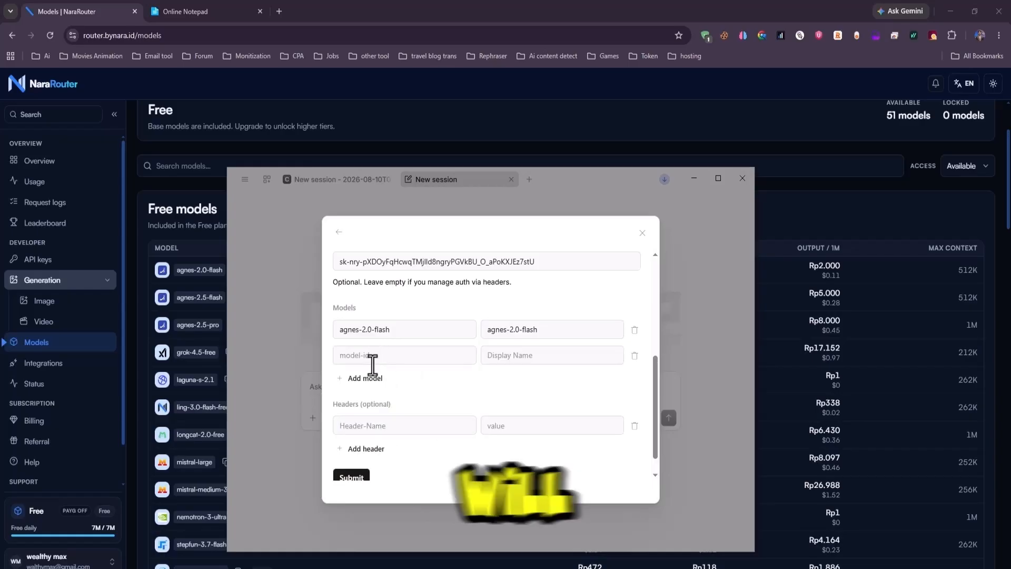
right_click(373, 358)
left_click(389, 401)
right_click(529, 358)
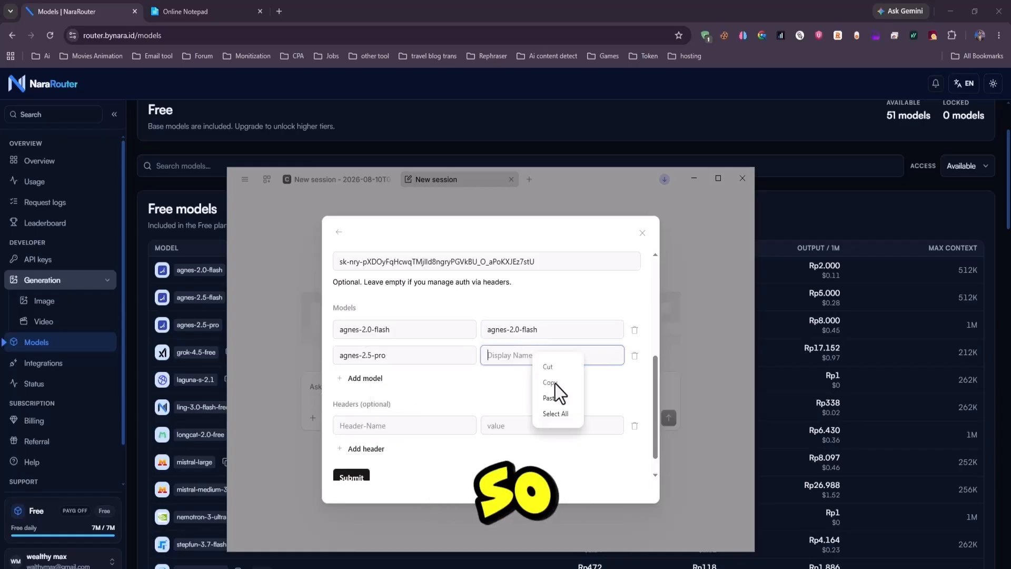
left_click(563, 403)
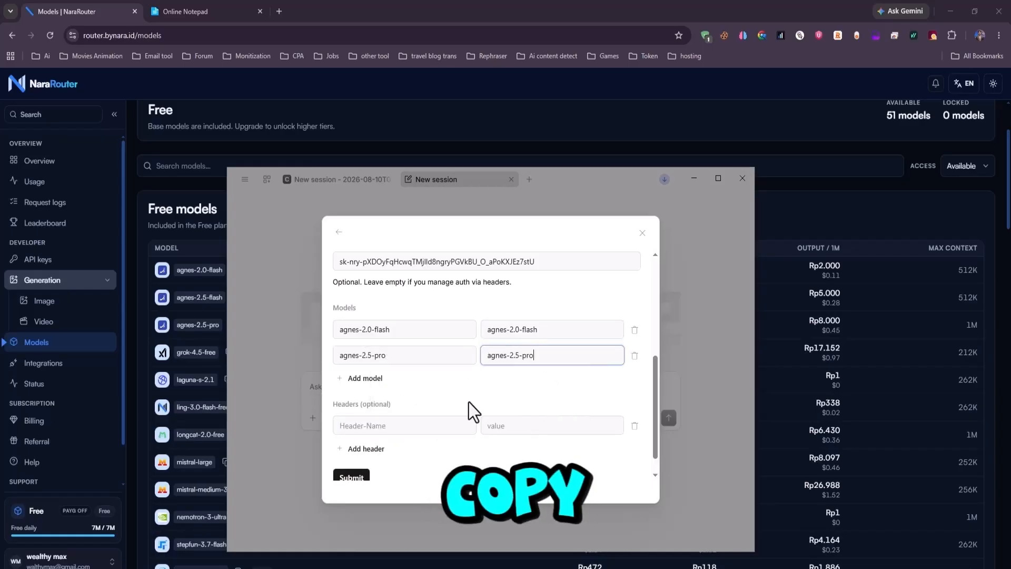
- Copy the grok-4.5-free model ID from NaraRouter and add it to the OpenCode provider as both model ID and display name
left_click(146, 350)
left_click(230, 351)
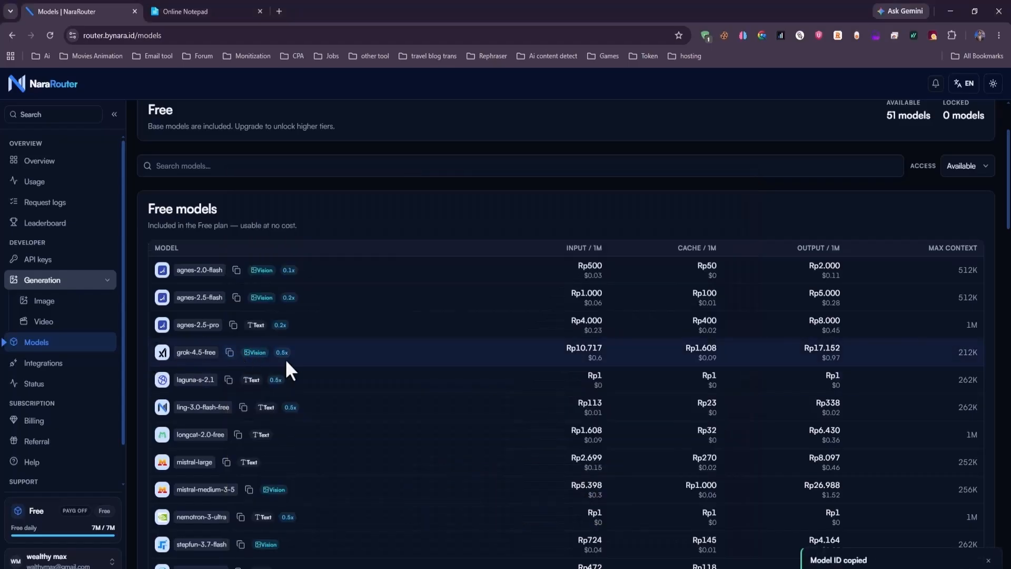
key("alt+Tab")
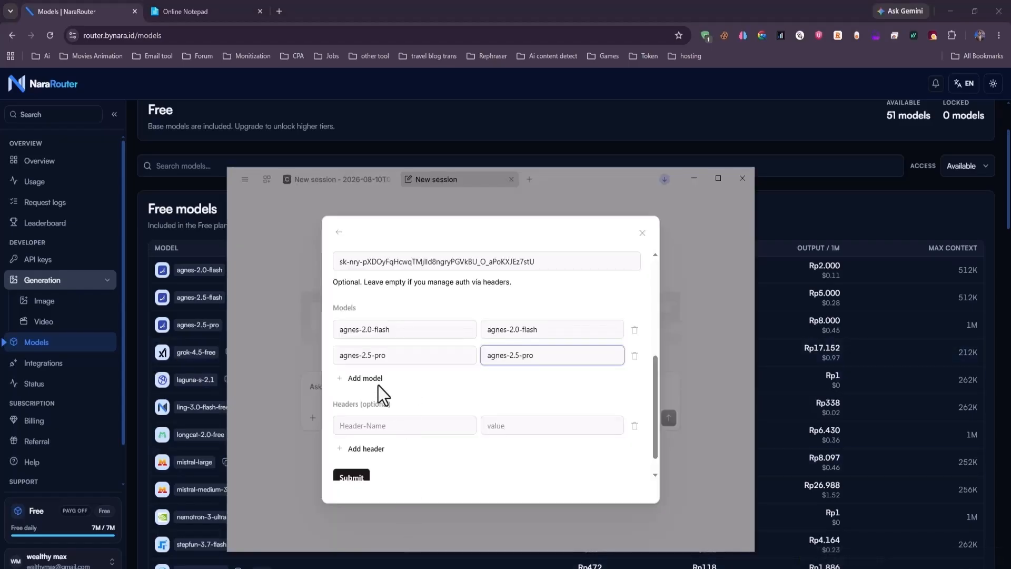
left_click(365, 378)
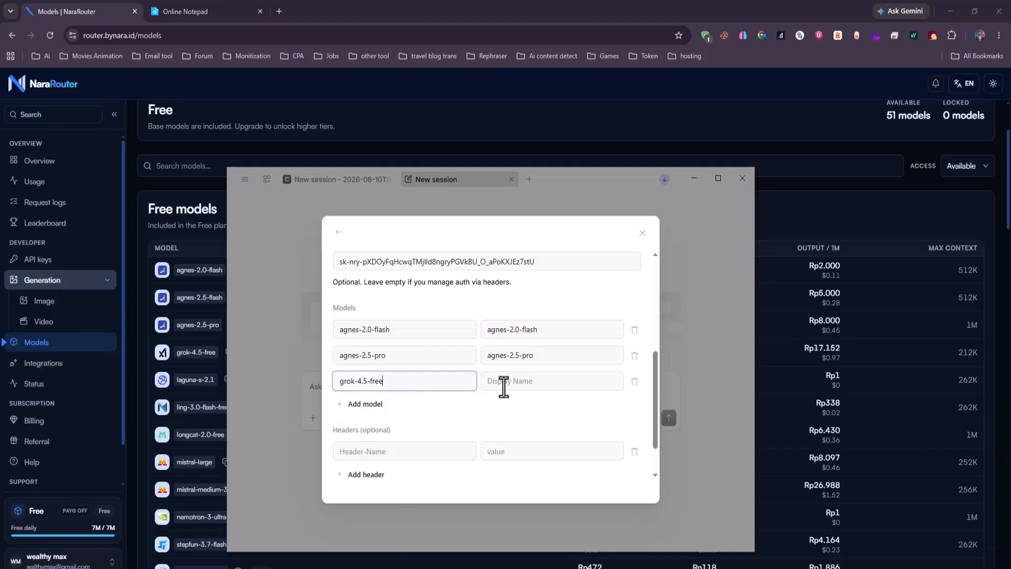
left_click(521, 431)
- Copy the nemotron-3-ultra model ID from NaraRouter and add it to the OpenCode provider as both model ID and display name
left_click(154, 353)
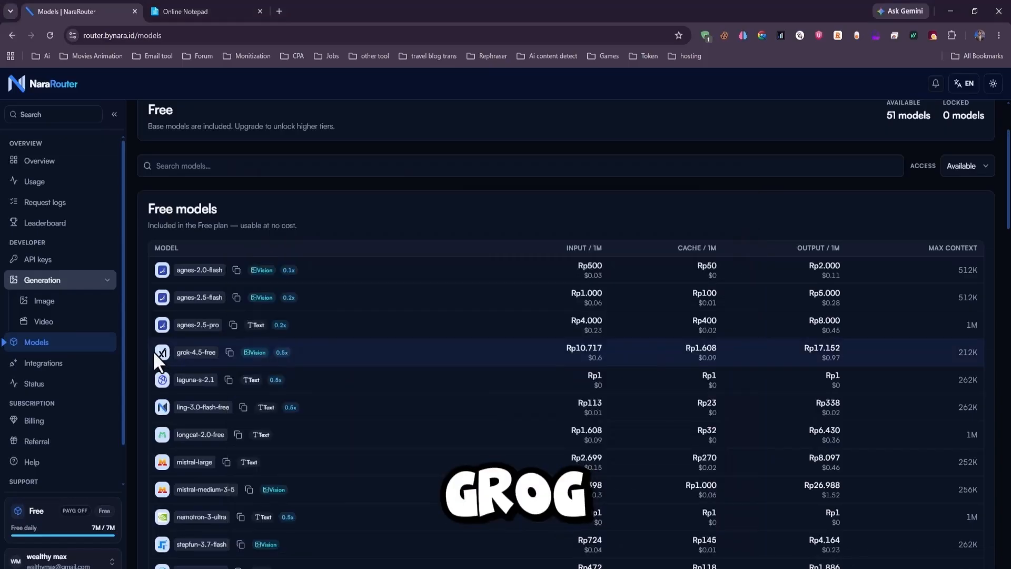
scroll(240, 351, "down", 4)
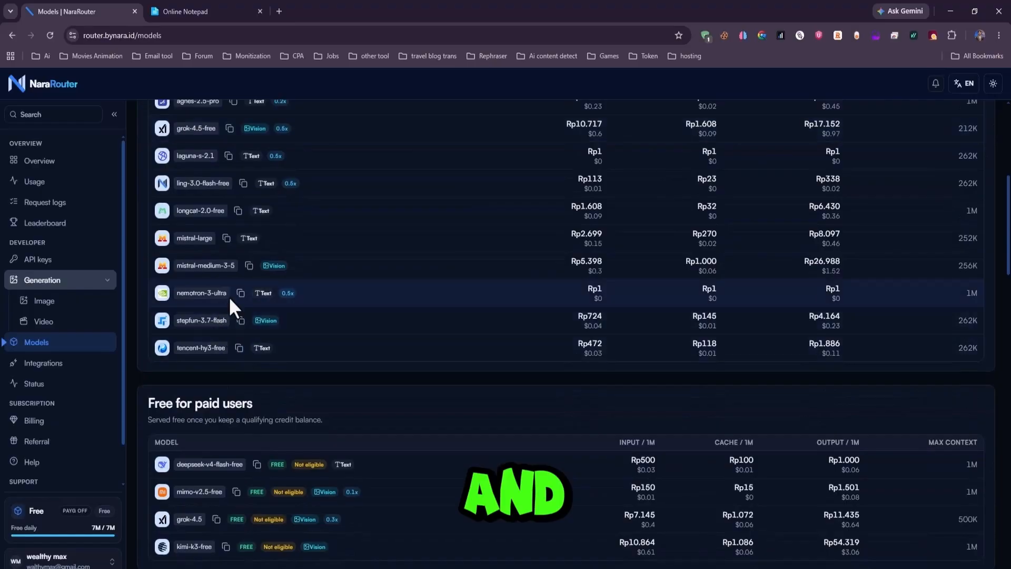
left_click(241, 294)
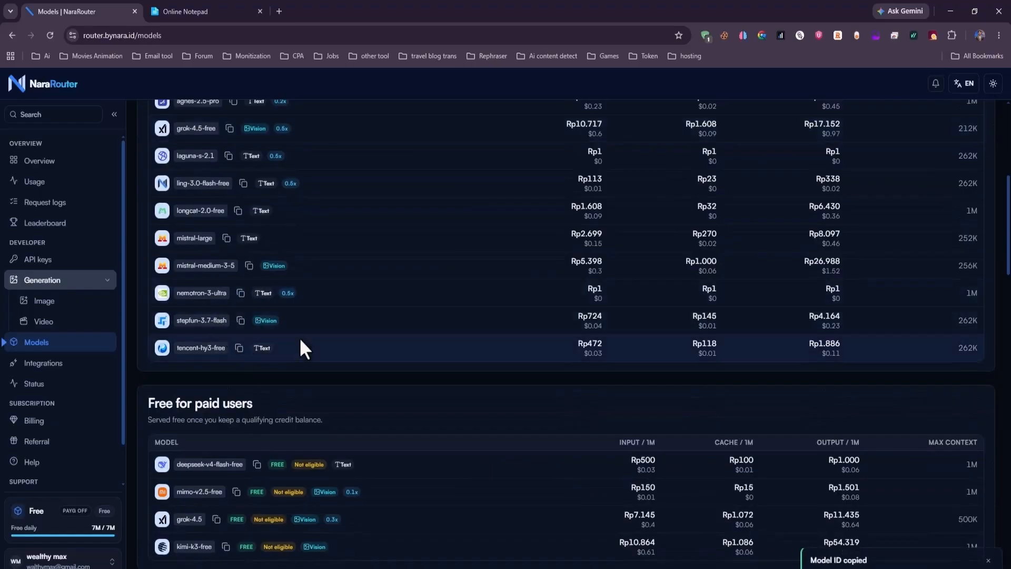
left_click(350, 567)
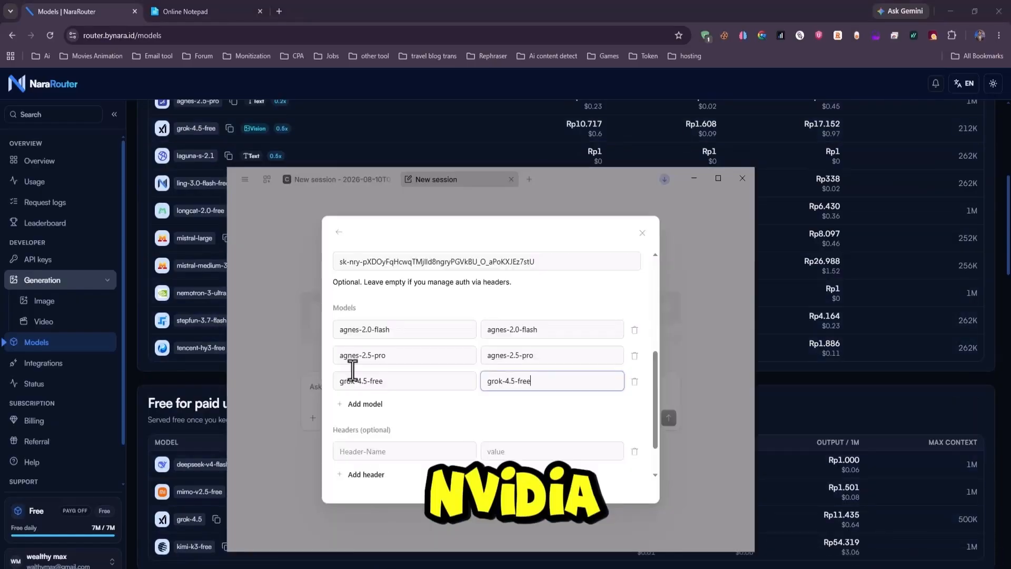
left_click(368, 403)
right_click(374, 406)
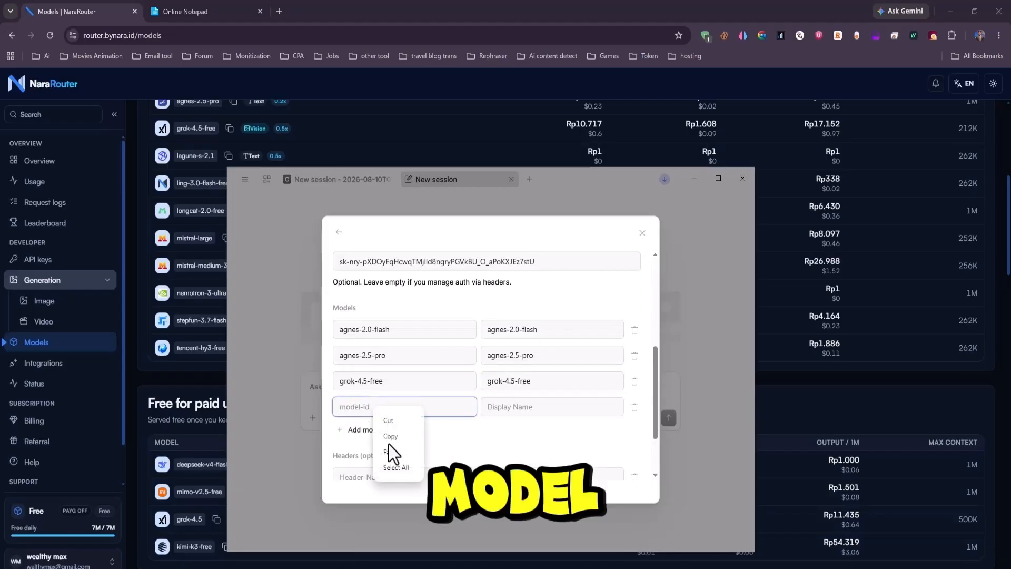
left_click(501, 408)
right_click(501, 408)
left_click(519, 456)
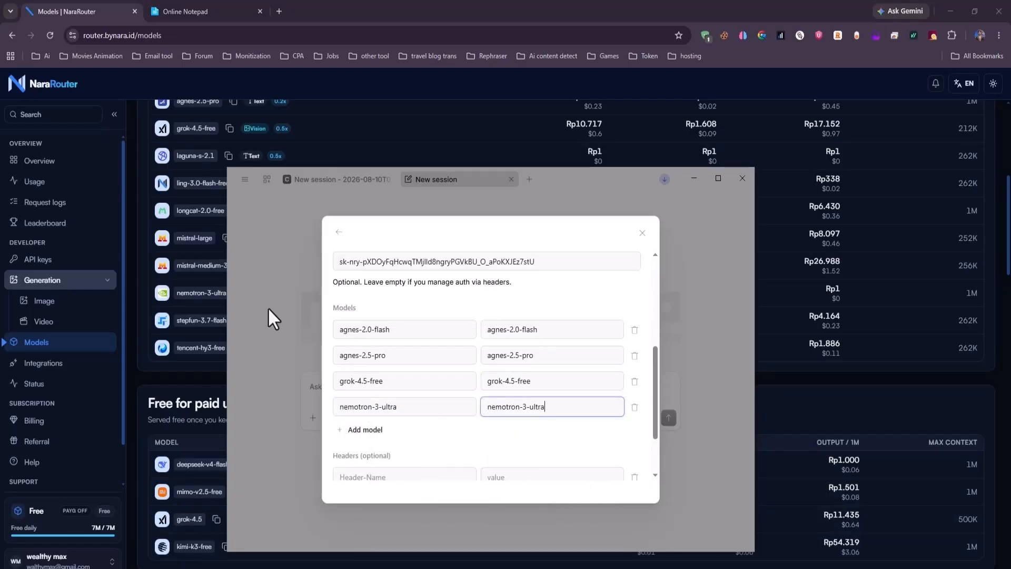
- Copy the mistral-large model ID from NaraRouter and add it to the OpenCode provider as both model ID and display name
left_click(151, 218)
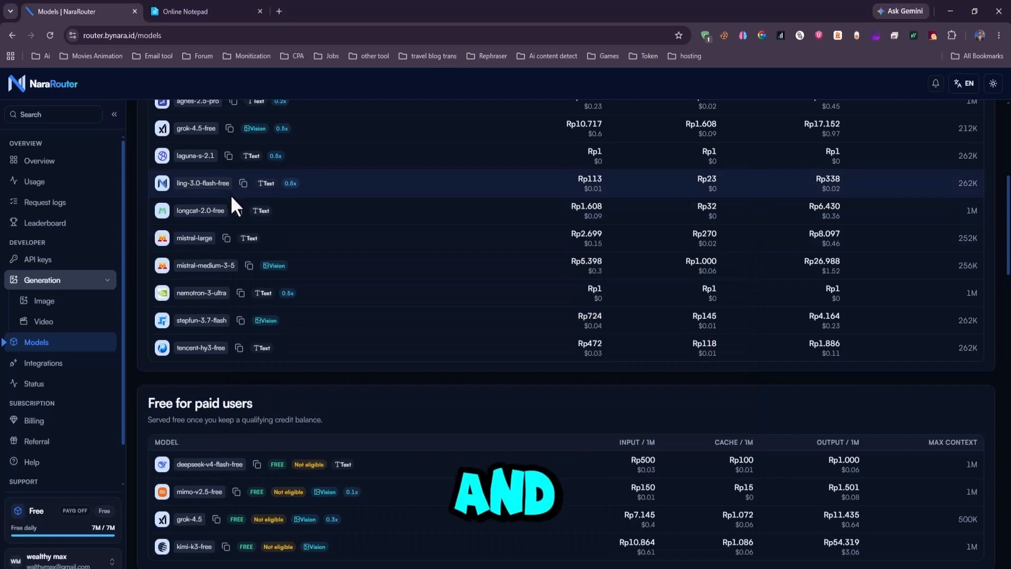
left_click(226, 238)
key("alt+Tab")
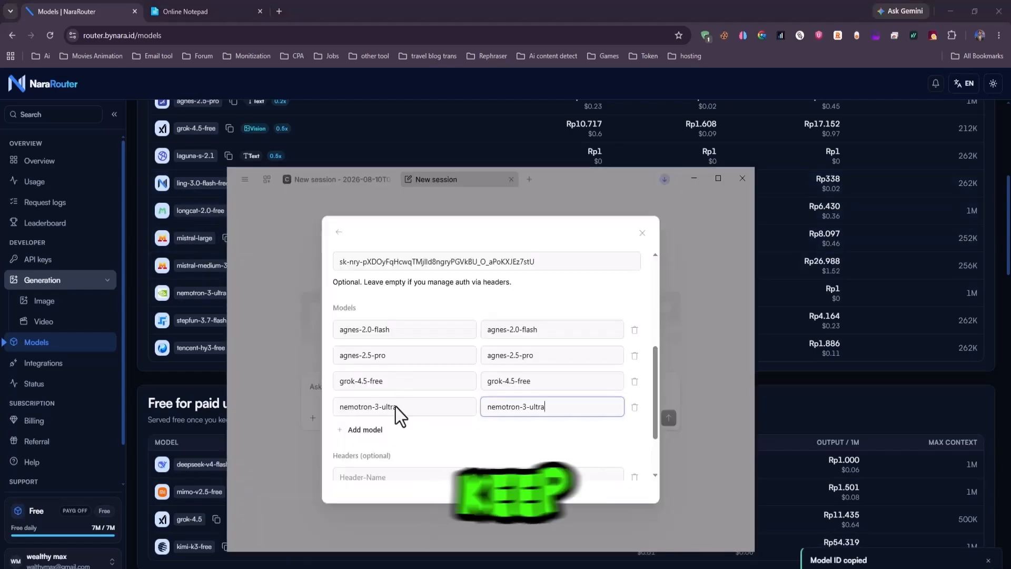
left_click(381, 429)
right_click(375, 432)
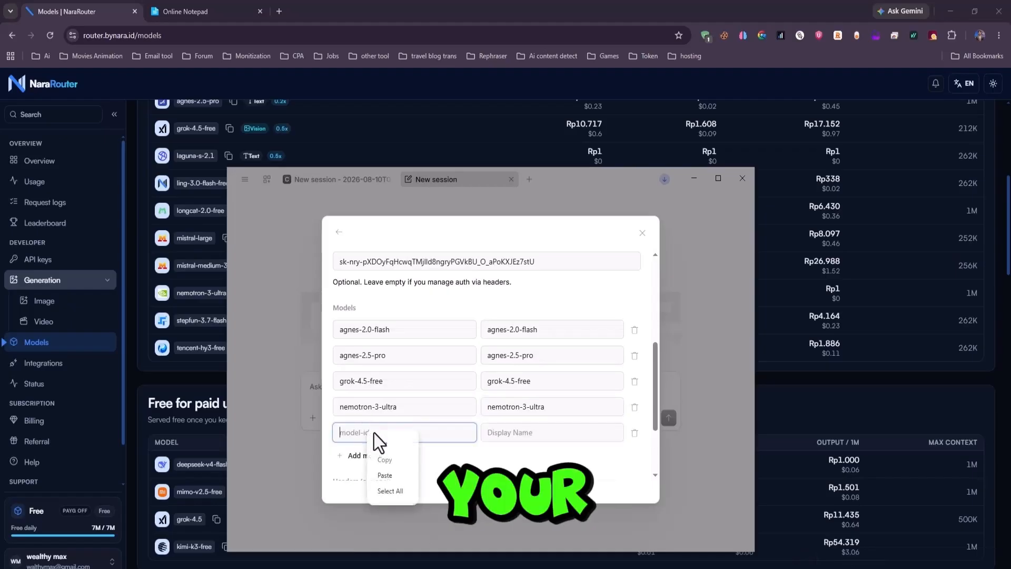
left_click(385, 474)
right_click(498, 433)
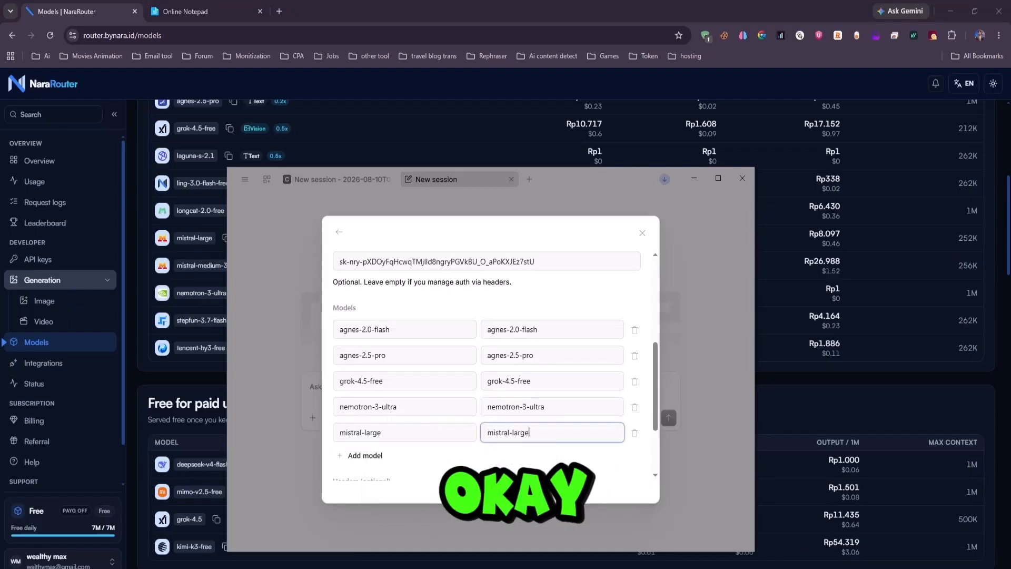
- Return to NaraRouter's Models page and review the models listed as free for paid users
key("alt+Tab")
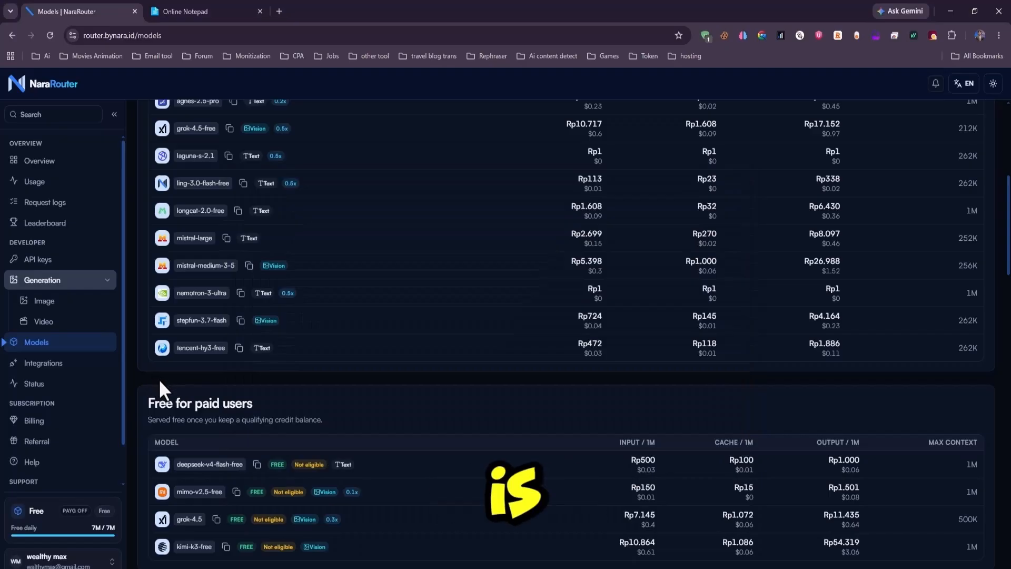
scroll(163, 377, "down", 2)
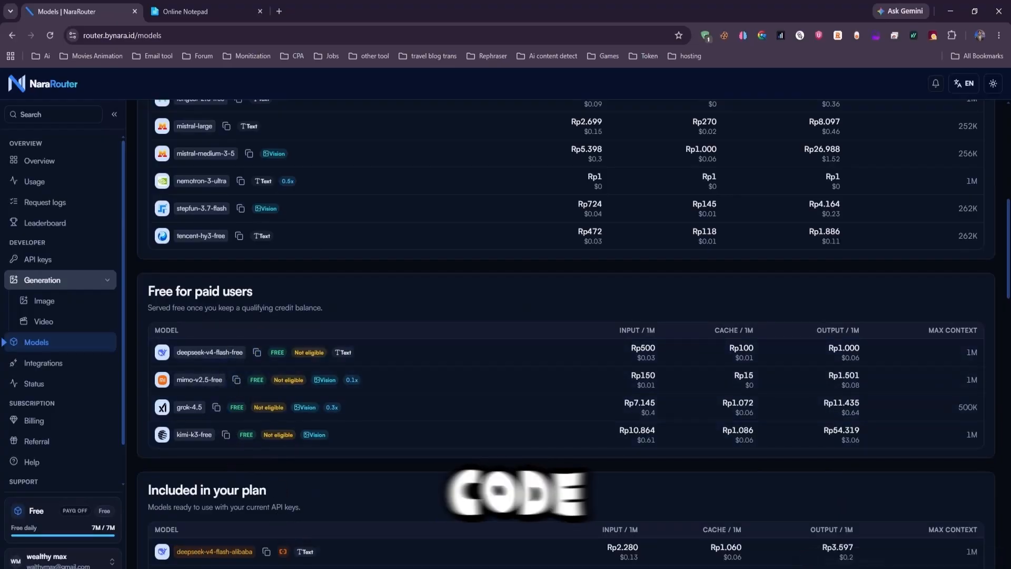
- Switch to OpenCode and add the copied deepseek-v4-flash-free model to the provider as both model ID and display name
left_click(363, 567)
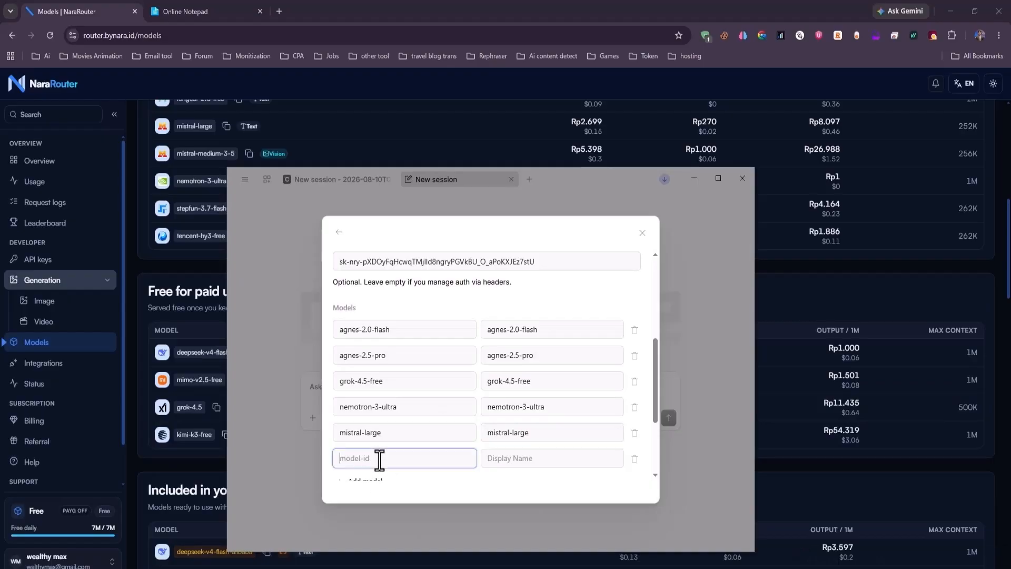
right_click(379, 458)
left_click(399, 503)
left_click(523, 459)
right_click(524, 459)
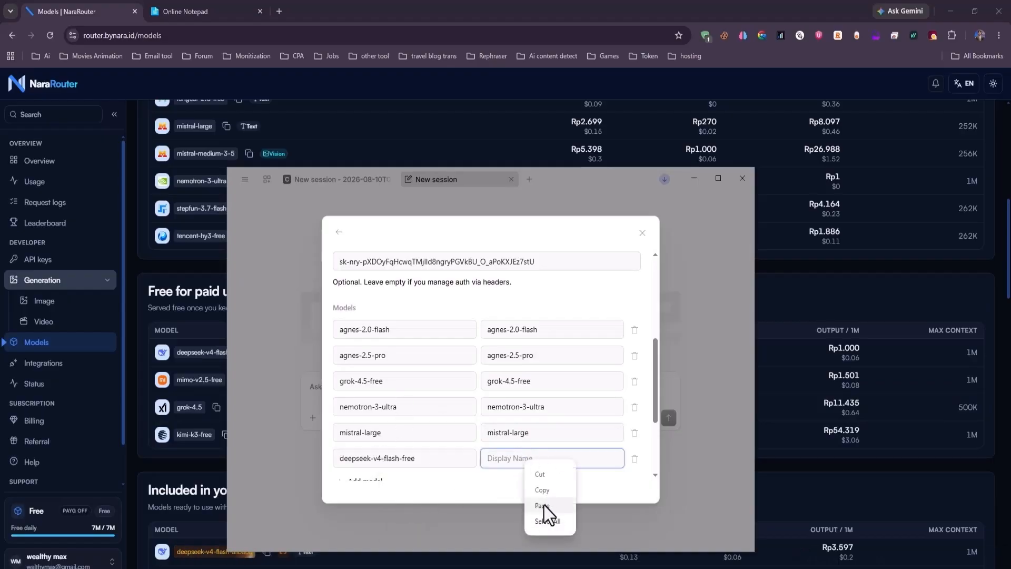
left_click(543, 505)
- Copy the mimo-v2.5-free model ID from NaraRouter, add it in OpenCode as both model ID and display name, and submit the custom provider
left_click(193, 397)
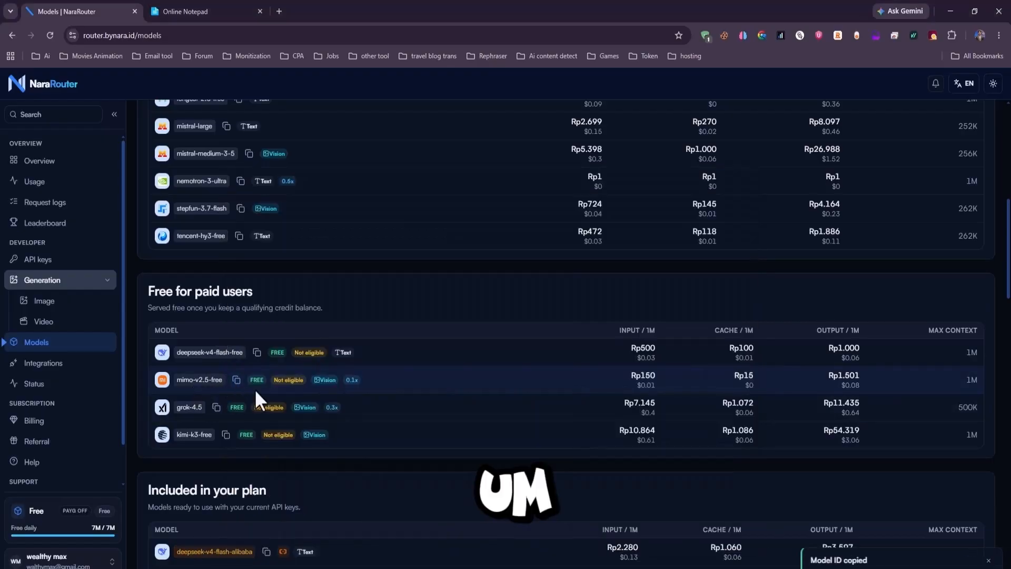
key("alt+Tab")
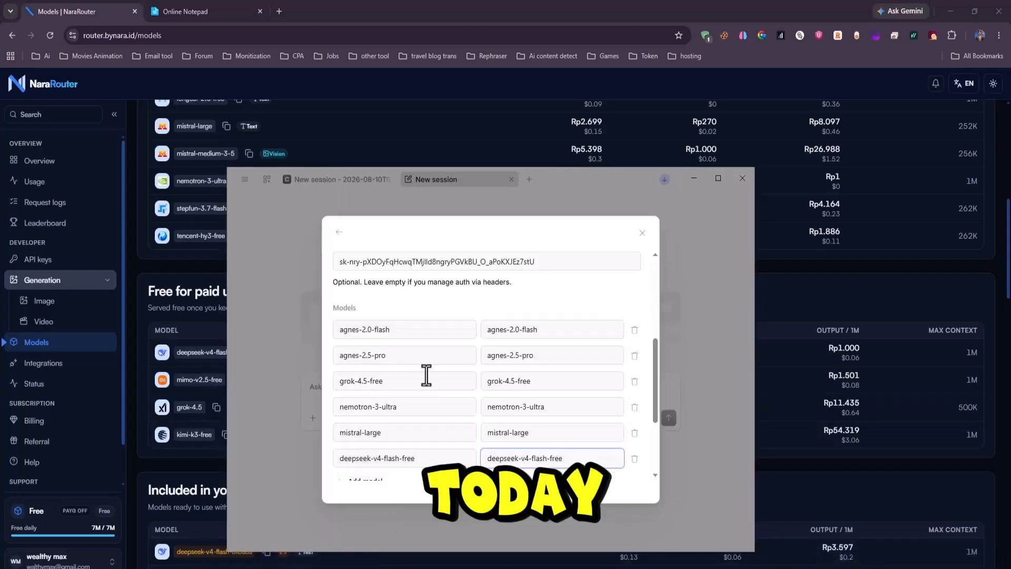
scroll(416, 389, "down", 3)
left_click(368, 373)
right_click(371, 375)
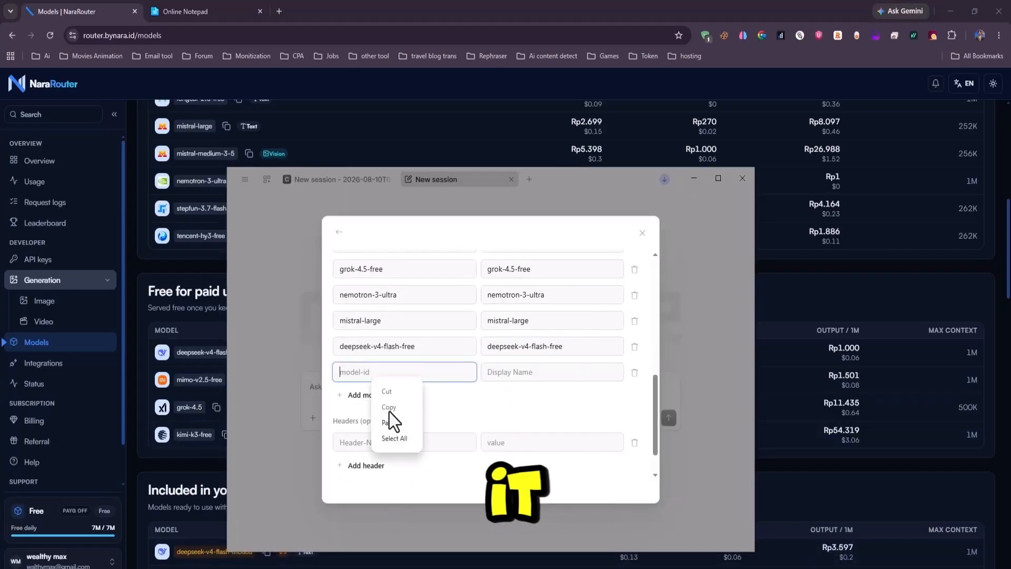
left_click(389, 422)
left_click(535, 418)
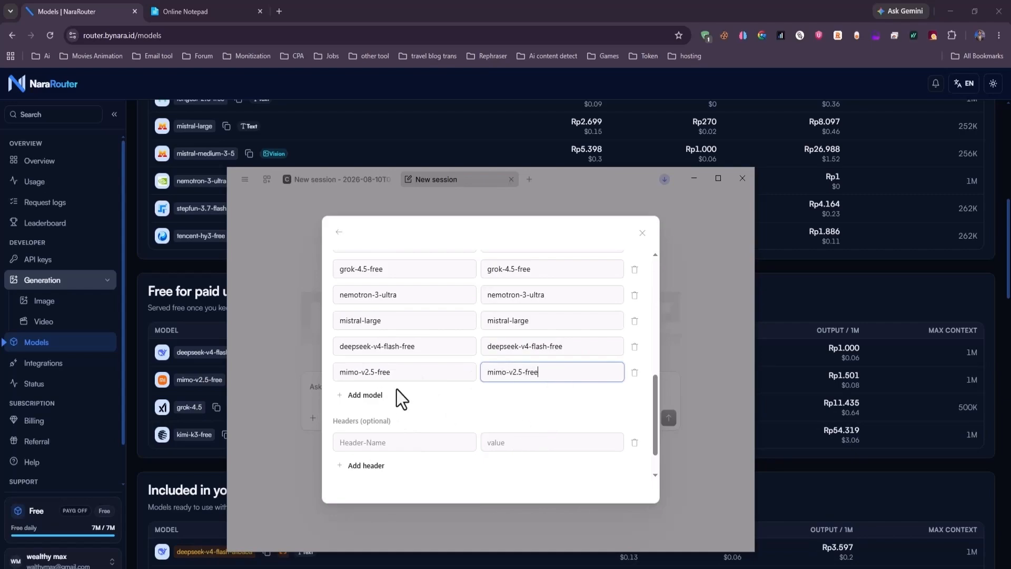
scroll(406, 453, "down", 1)
left_click(354, 407)
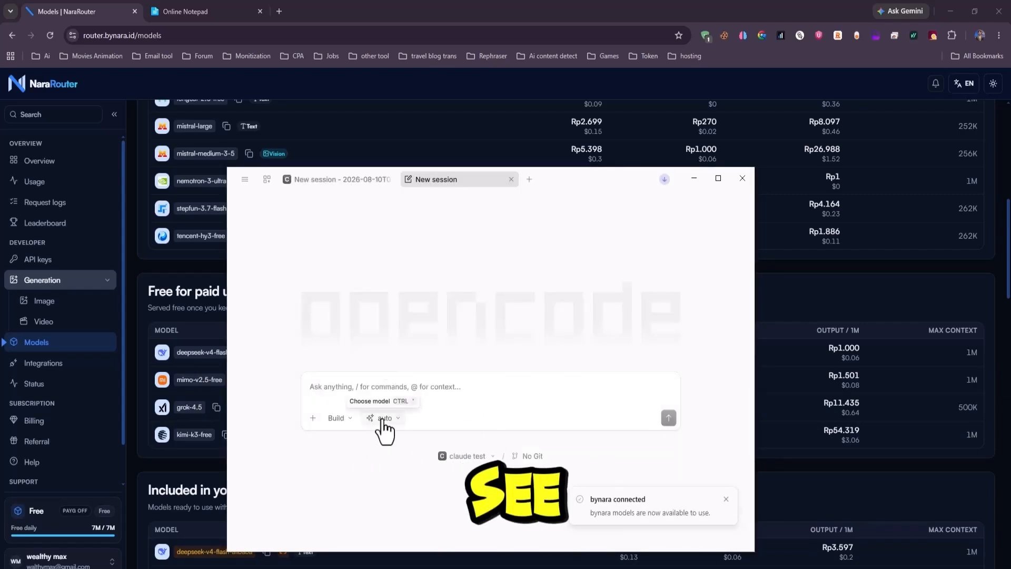
- Choose the bynara model agnes-2.0-flash for the new session and send the test message "hi"
left_click(382, 419)
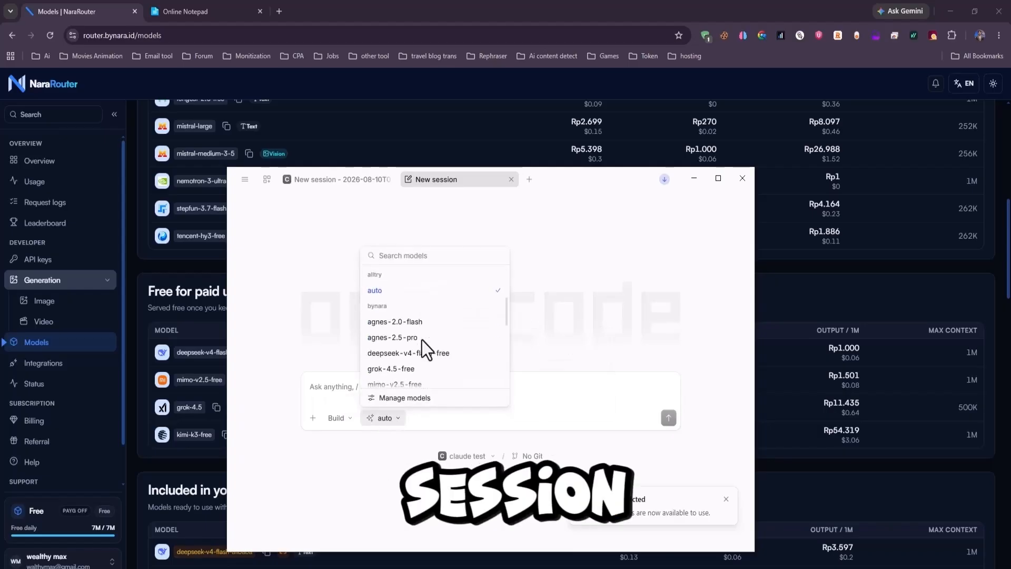
scroll(422, 342, "down", 1)
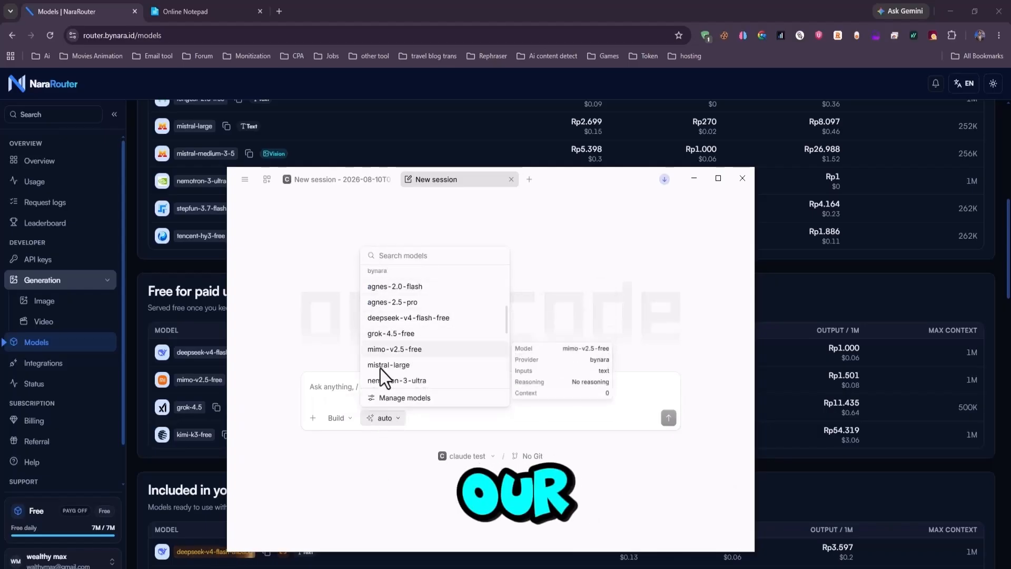
left_click(398, 287)
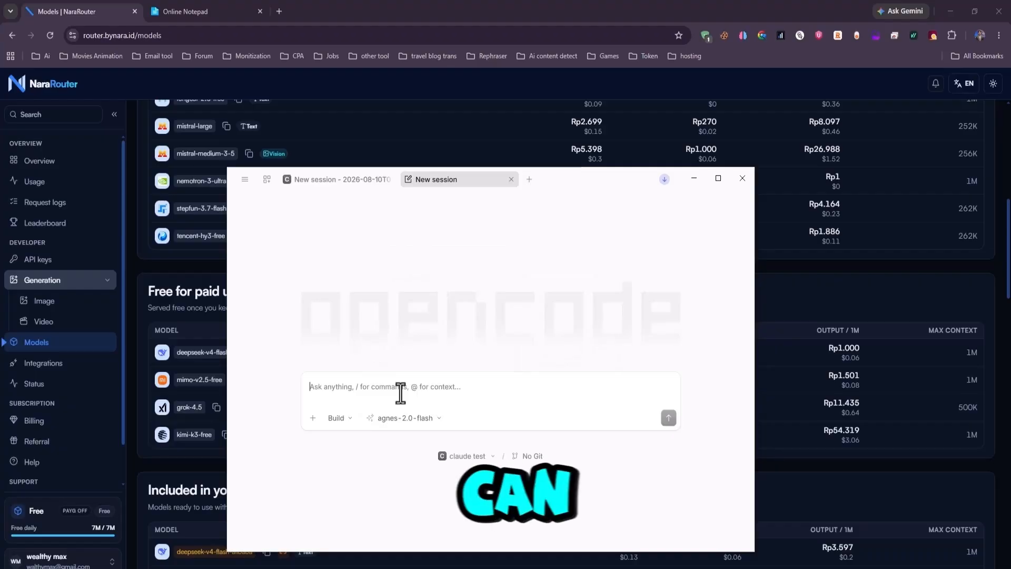
type("hi")
key("Return")
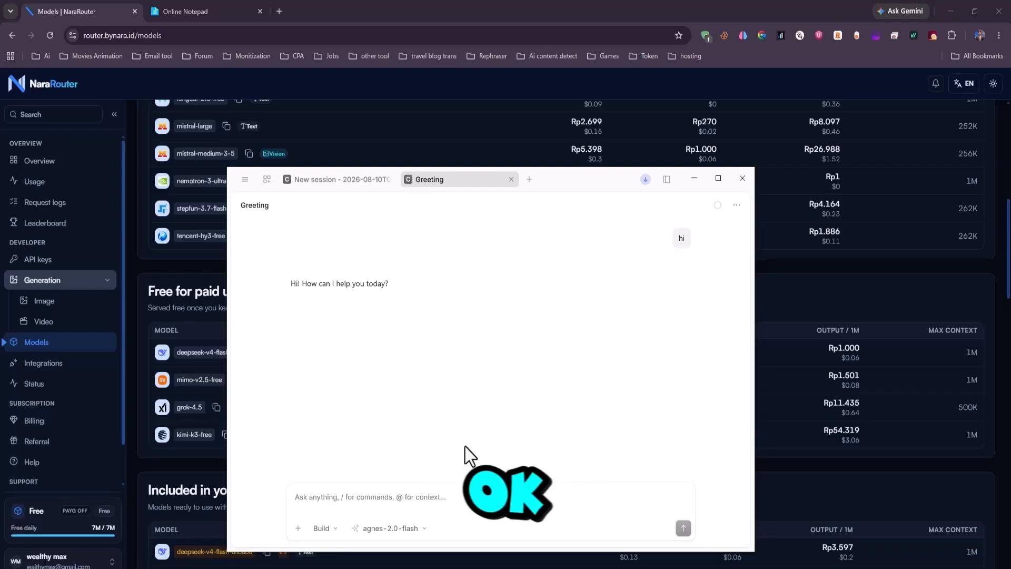
- Look at the session's available models and switch to NaraRouter's Usage page to check request and token activity
left_click(406, 530)
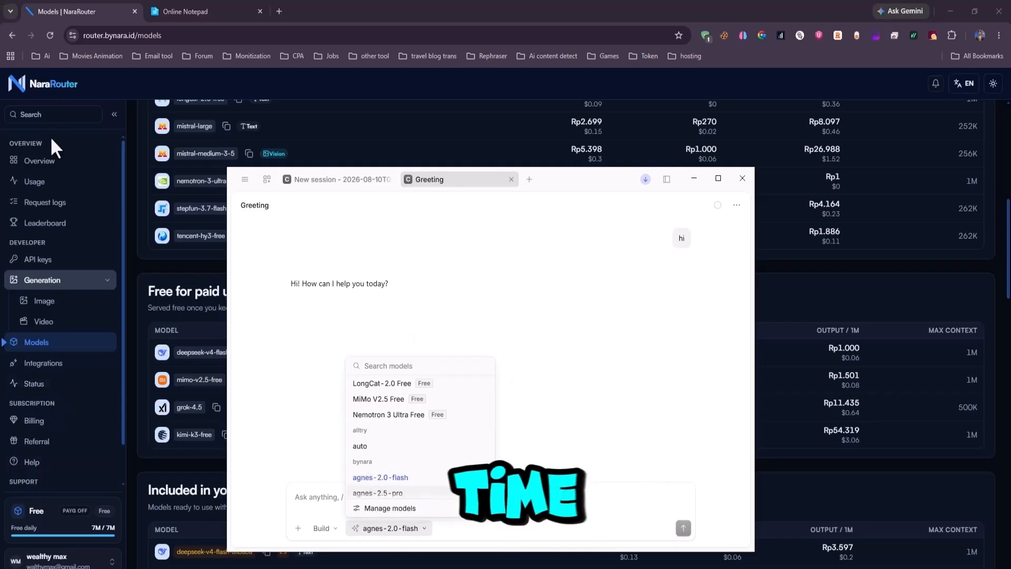
left_click(34, 182)
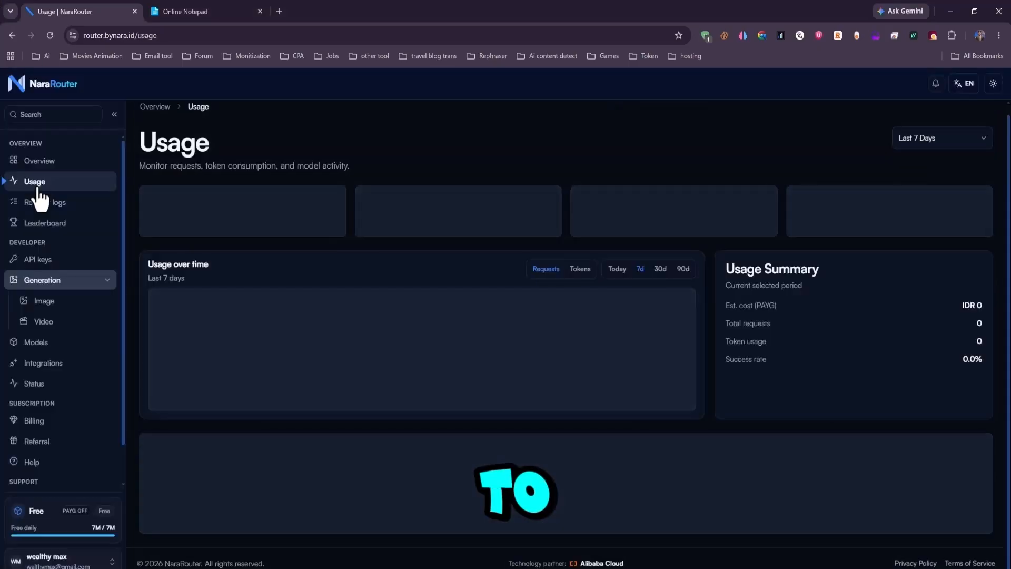